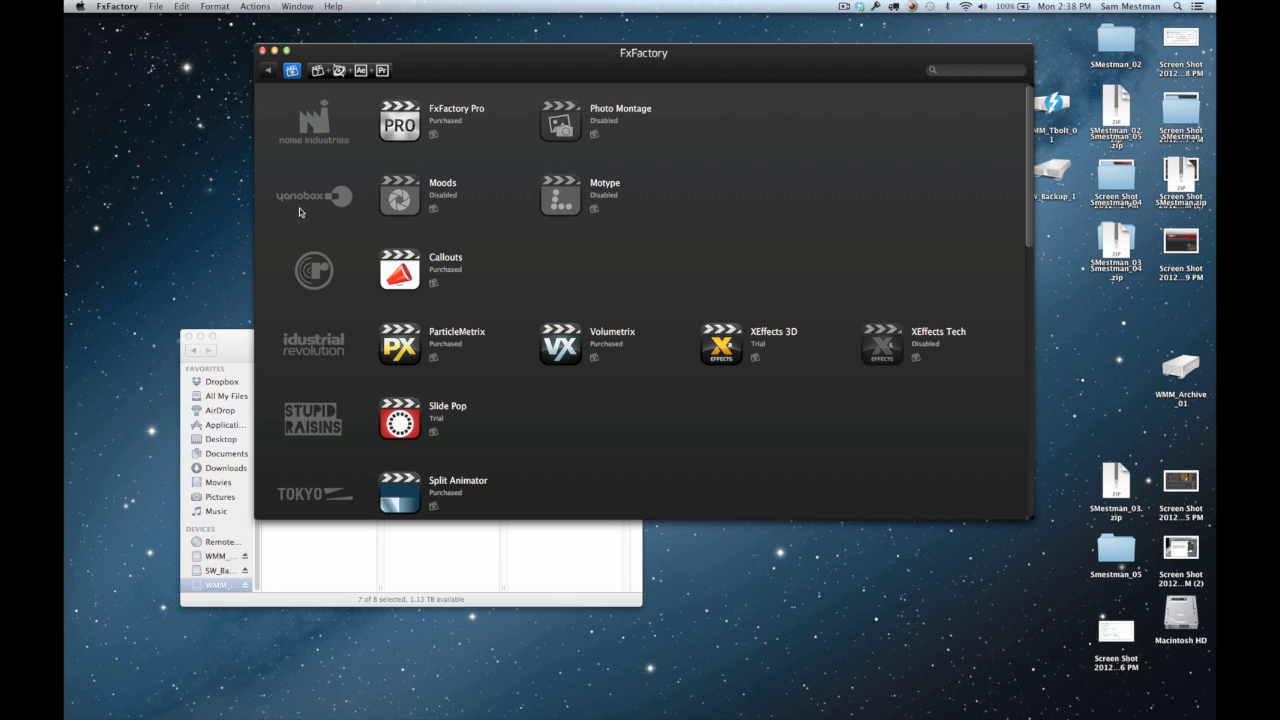
Open the FxFactory Preferences window.
{"action": "scroll", "coordinate": [301, 243], "scroll_direction": "down", "scroll_amount": 1}
{"action": "scroll", "coordinate": [301, 243], "scroll_direction": "down", "scroll_amount": 10}
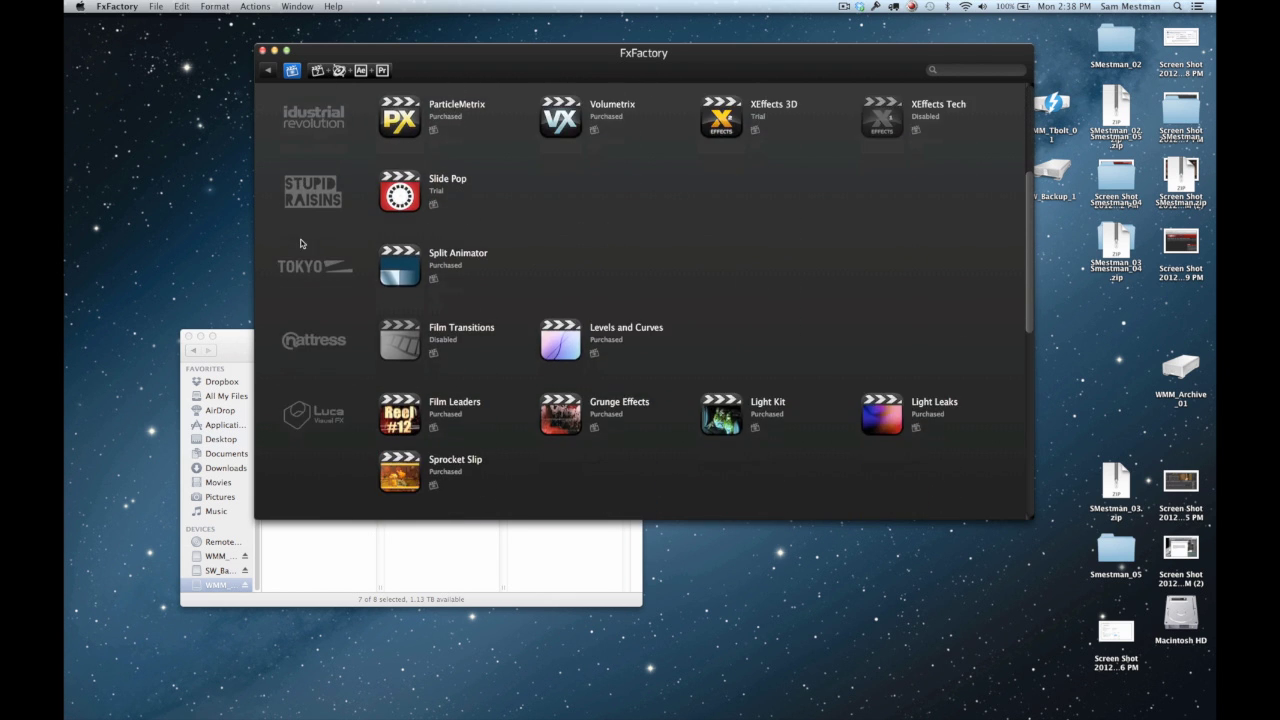
{"action": "scroll", "coordinate": [301, 243], "scroll_direction": "down", "scroll_amount": 5}
{"action": "scroll", "coordinate": [303, 243], "scroll_direction": "up", "scroll_amount": 12}
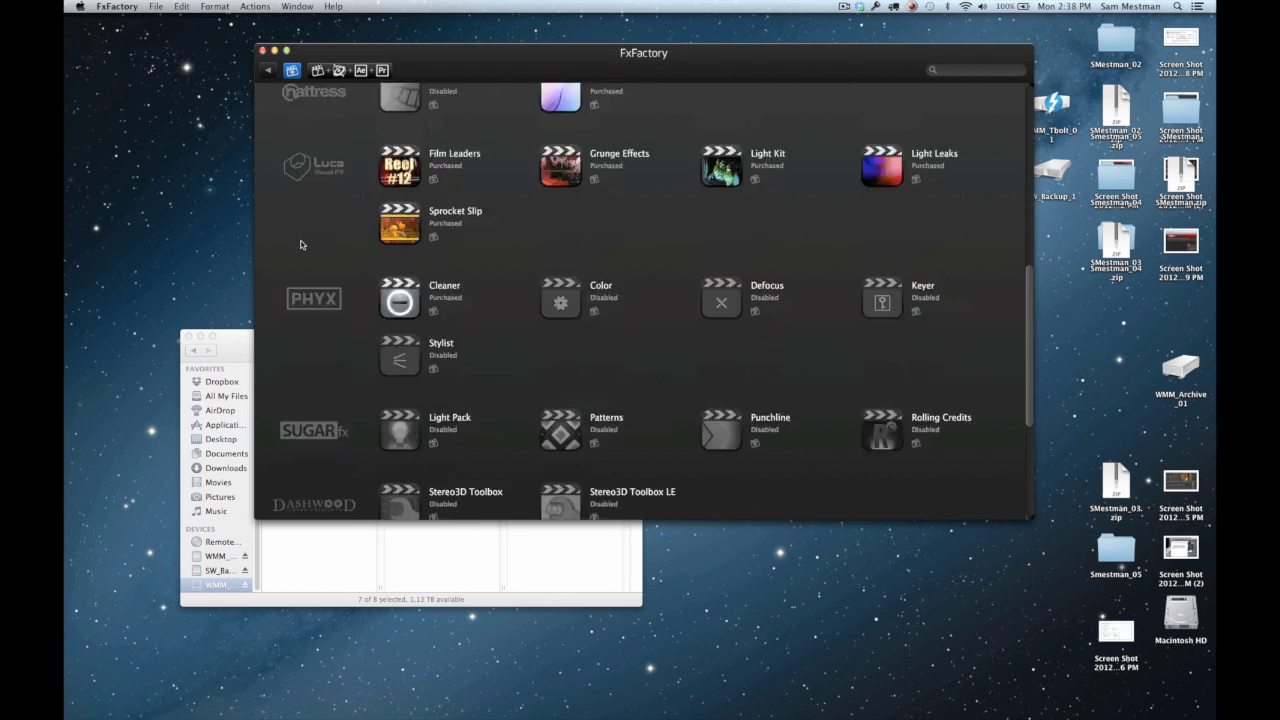
{"action": "scroll", "coordinate": [303, 243], "scroll_direction": "up", "scroll_amount": 4}
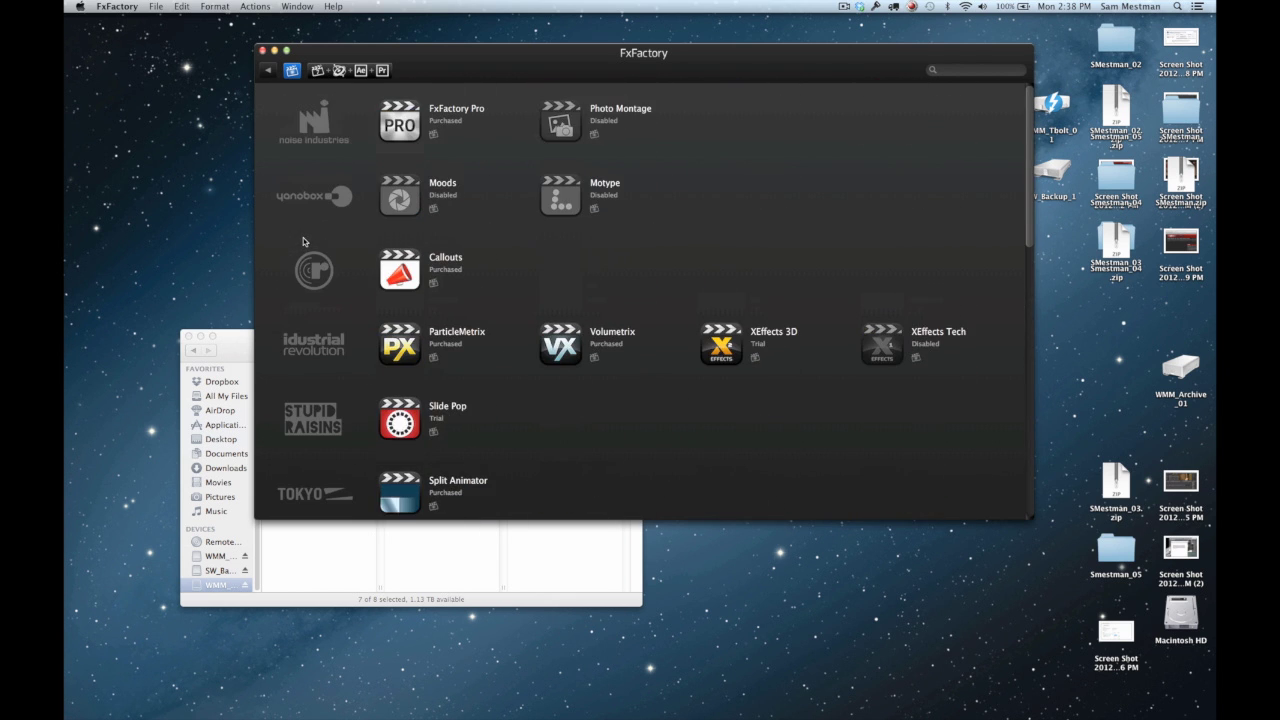
{"action": "left_click", "coordinate": [121, 14]}
{"action": "left_click", "coordinate": [124, 45]}
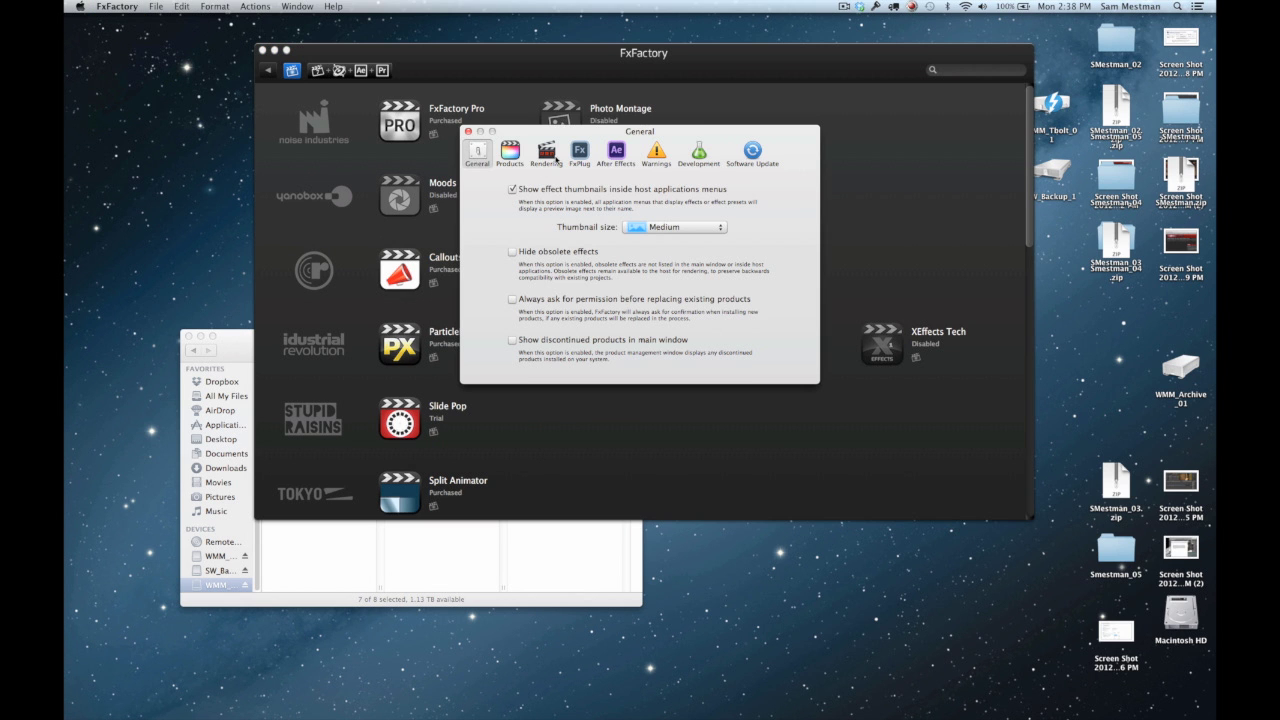
Show the Products pane and review each installed package's Purchased, Trial or Disabled status.
{"action": "left_click", "coordinate": [508, 155]}
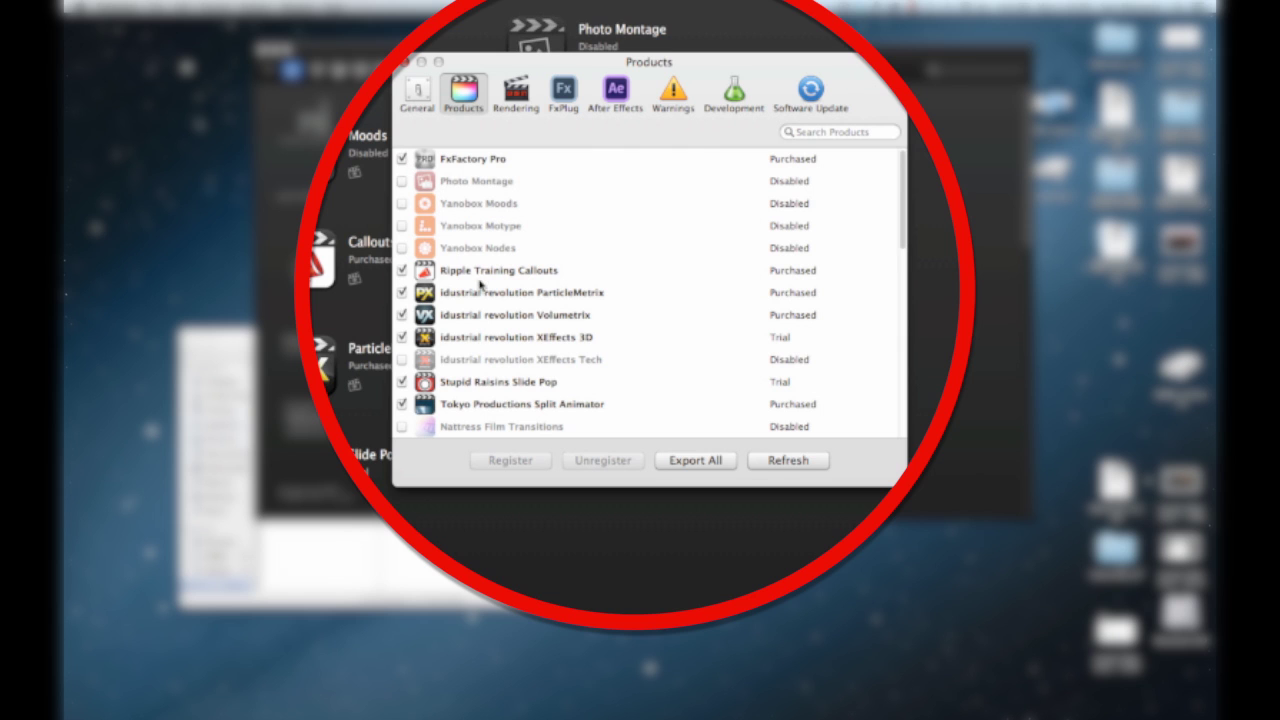
{"action": "scroll", "coordinate": [483, 300], "scroll_direction": "down", "scroll_amount": 1}
{"action": "scroll", "coordinate": [483, 300], "scroll_direction": "down", "scroll_amount": 6}
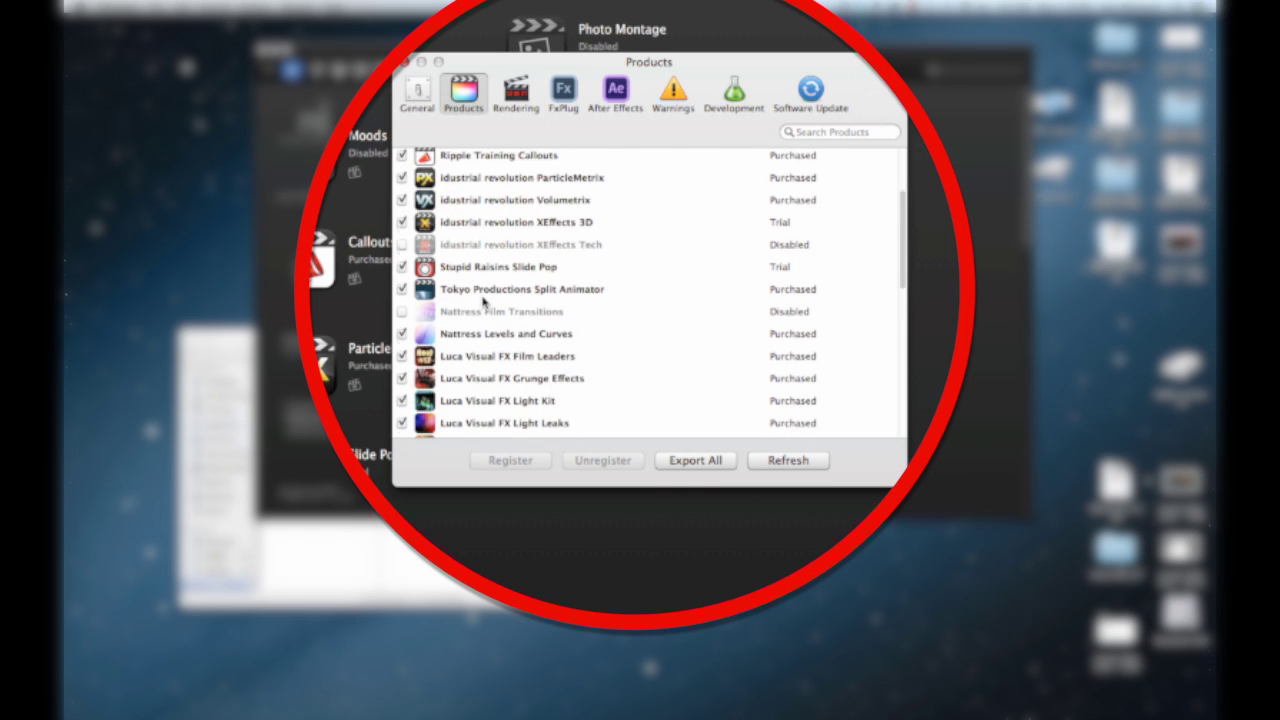
{"action": "scroll", "coordinate": [483, 300], "scroll_direction": "down", "scroll_amount": 5}
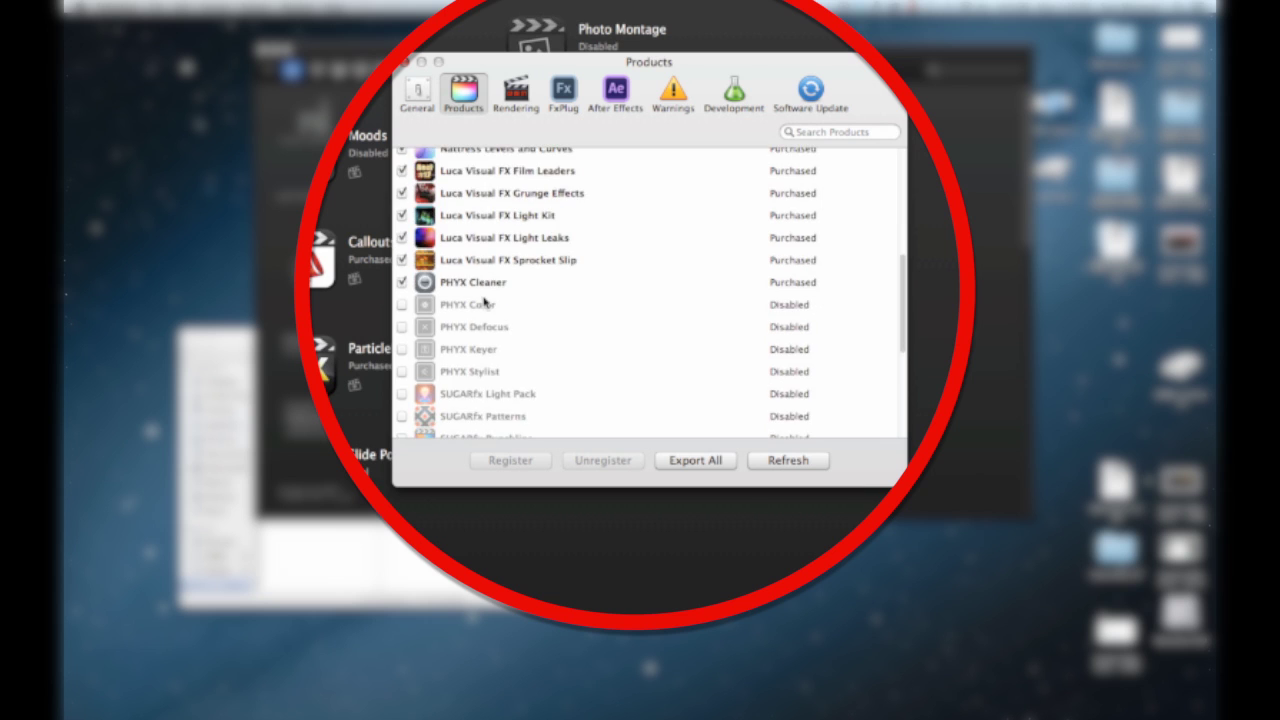
{"action": "scroll", "coordinate": [484, 301], "scroll_direction": "down", "scroll_amount": 7}
{"action": "scroll", "coordinate": [484, 301], "scroll_direction": "up", "scroll_amount": 13}
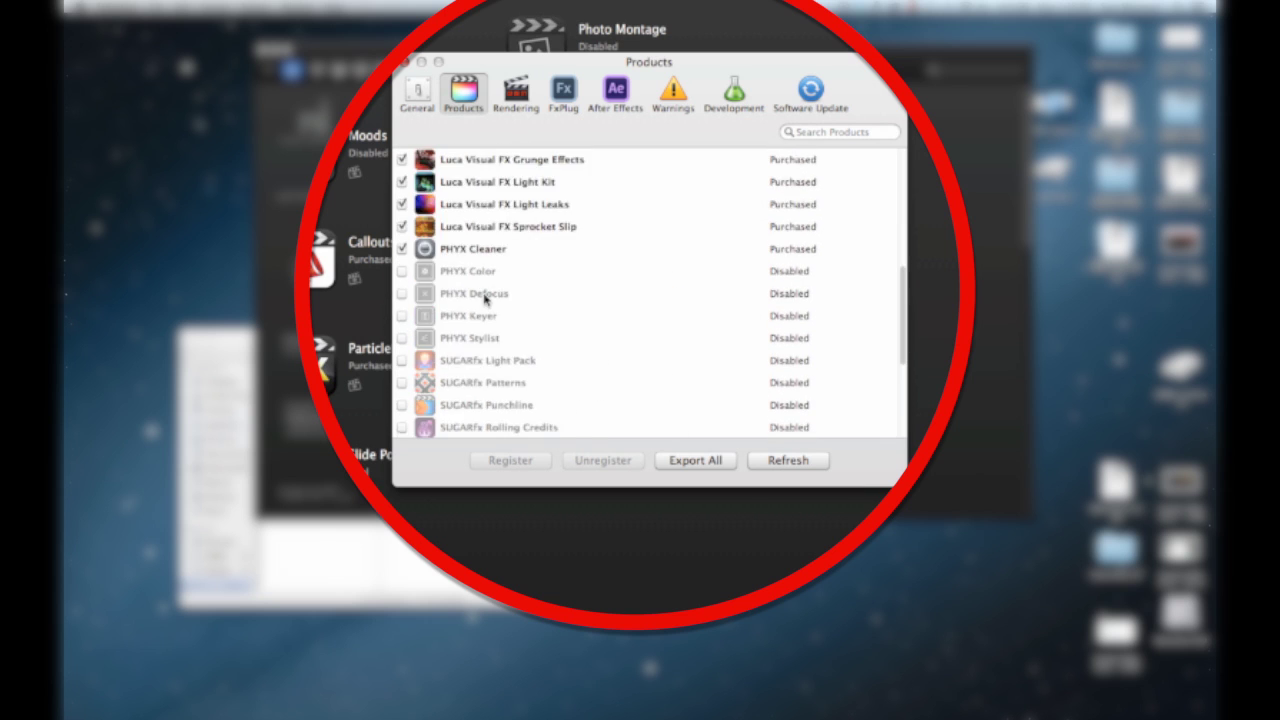
{"action": "scroll", "coordinate": [484, 300], "scroll_direction": "up", "scroll_amount": 3}
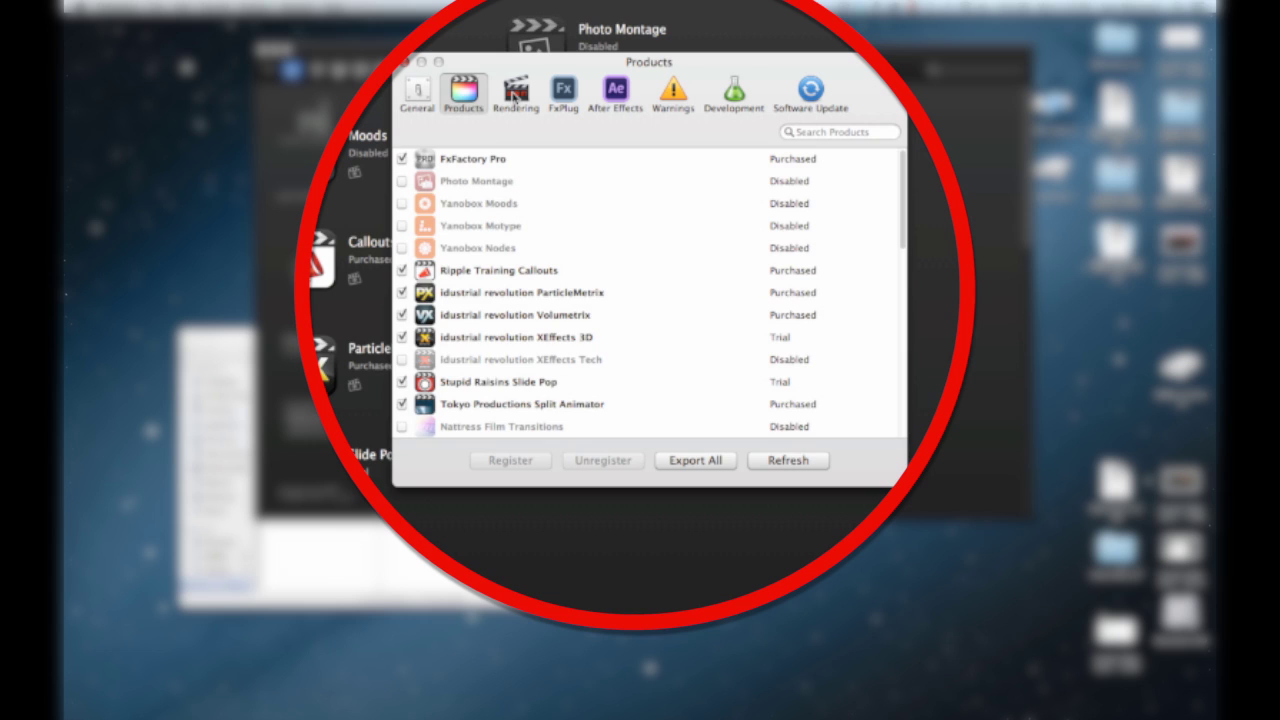
{"action": "left_click", "coordinate": [513, 93]}
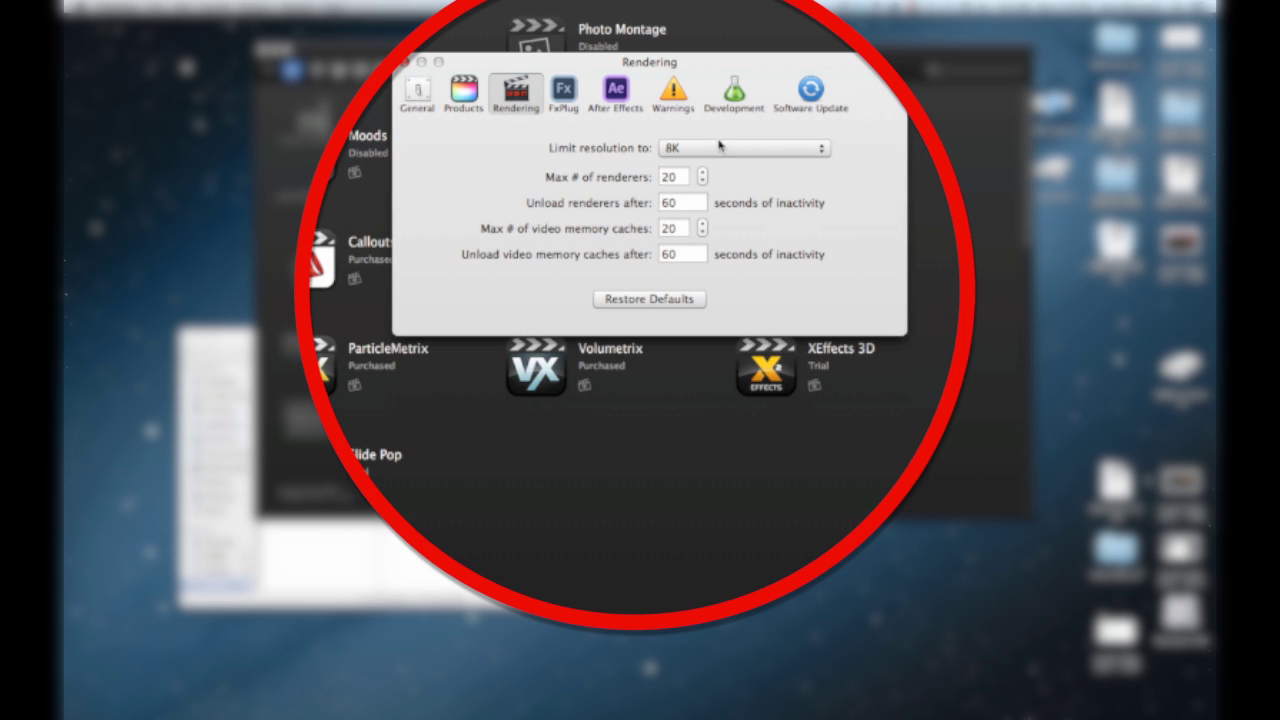
{"action": "left_click", "coordinate": [706, 153]}
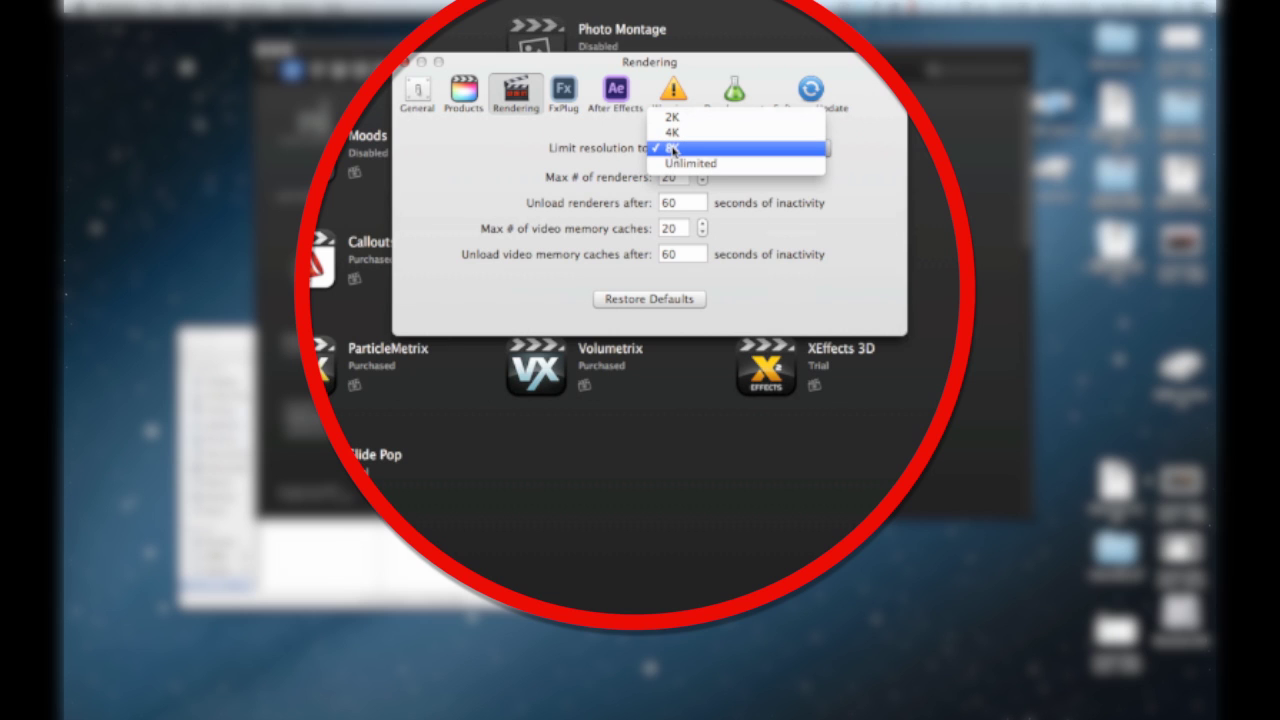
{"action": "left_click", "coordinate": [673, 150]}
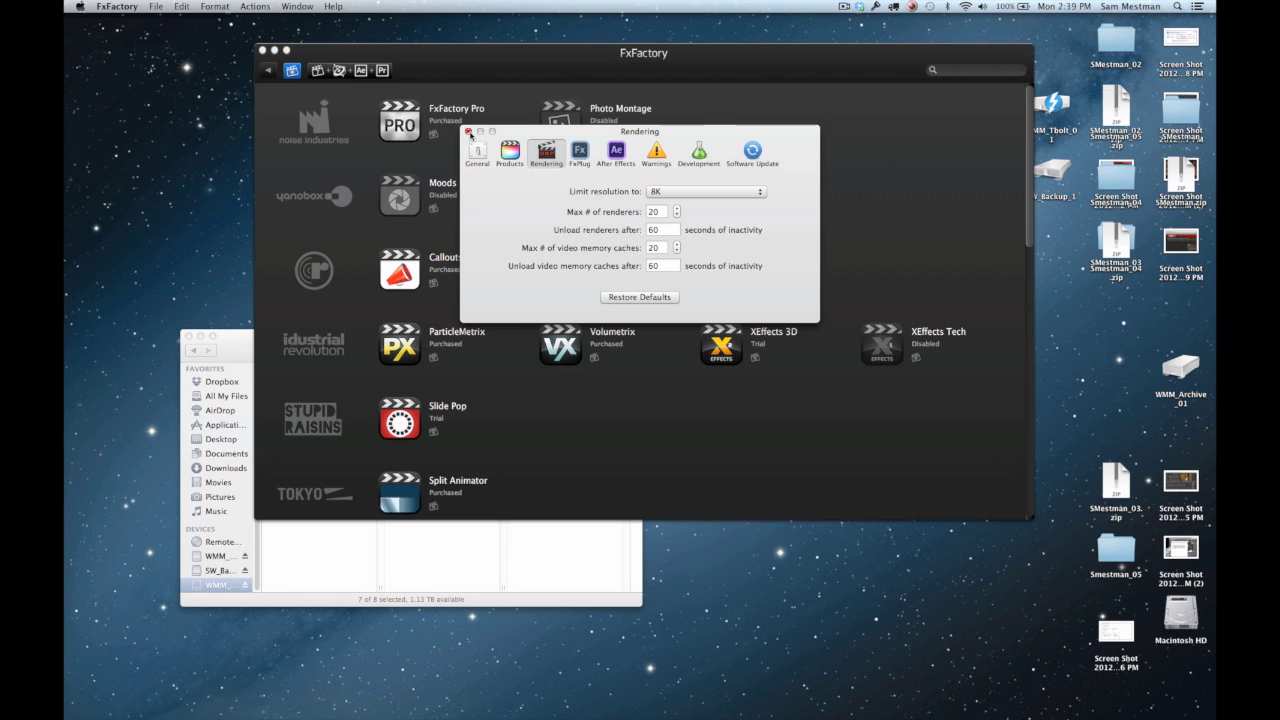
Return to FxFactory's list of installed products.
{"action": "left_click", "coordinate": [511, 153]}
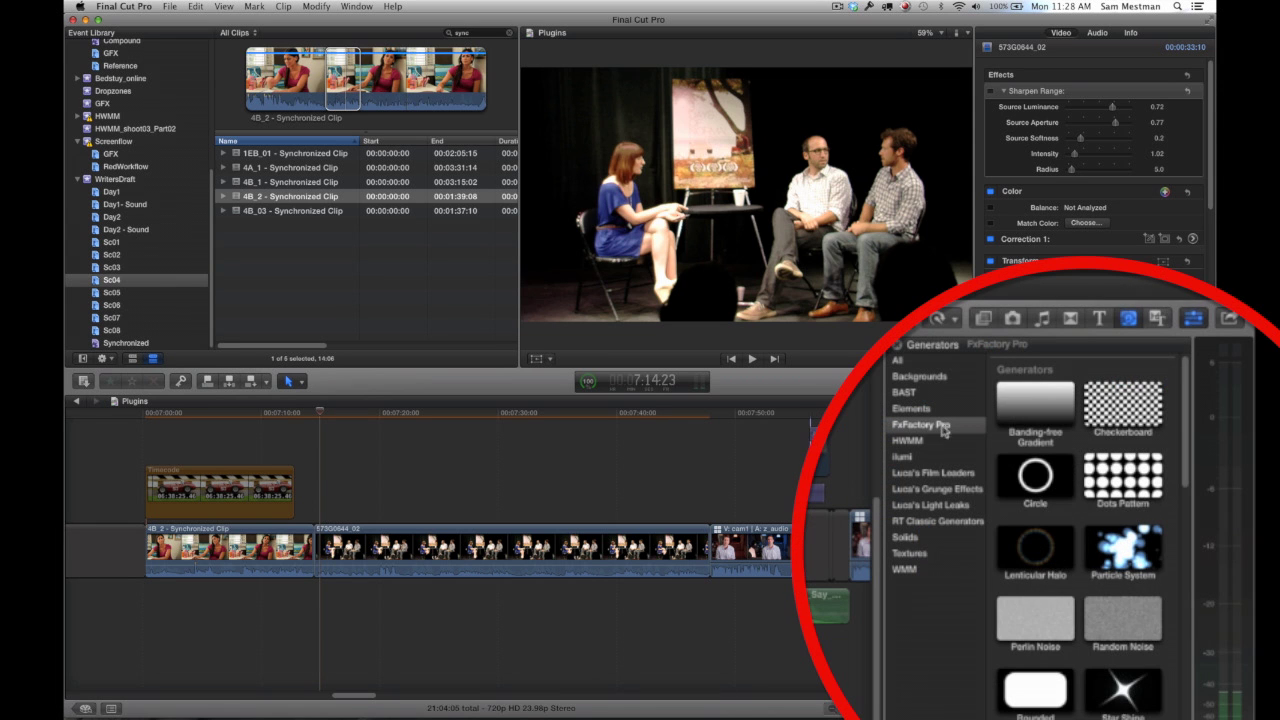
{"action": "scroll", "coordinate": [1172, 447], "scroll_direction": "down", "scroll_amount": 1}
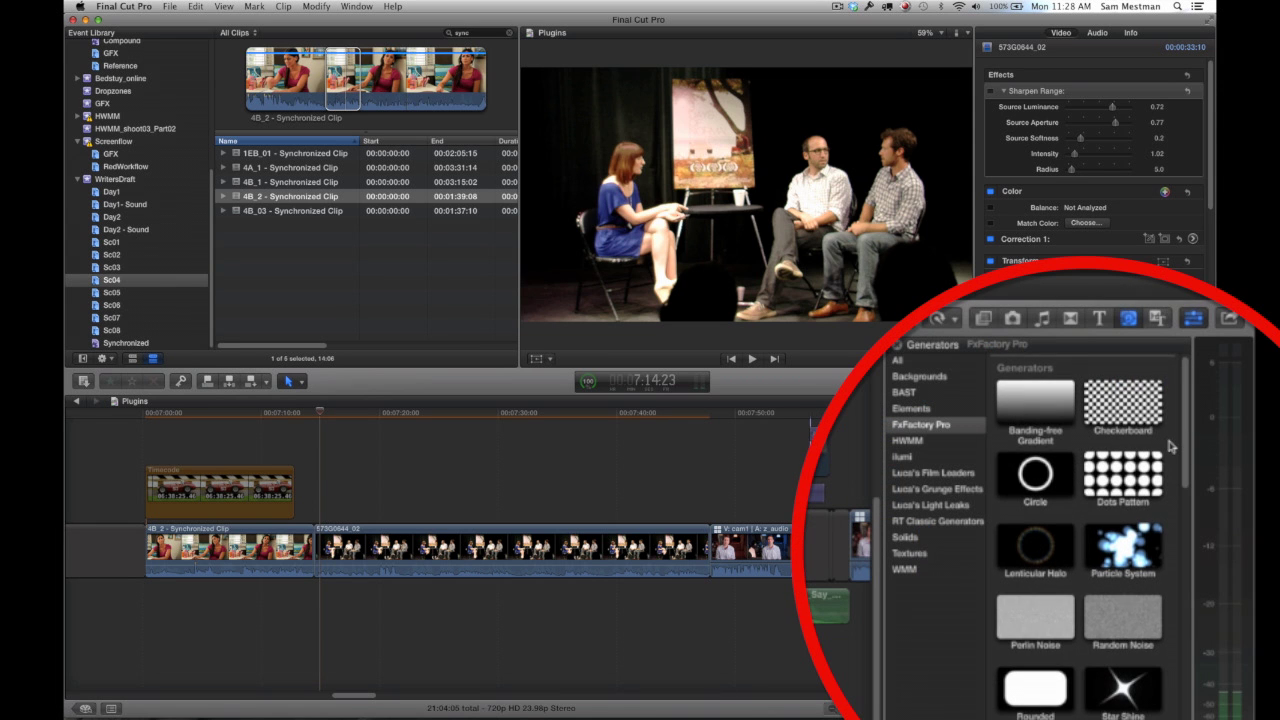
{"action": "scroll", "coordinate": [1172, 447], "scroll_direction": "down", "scroll_amount": 8}
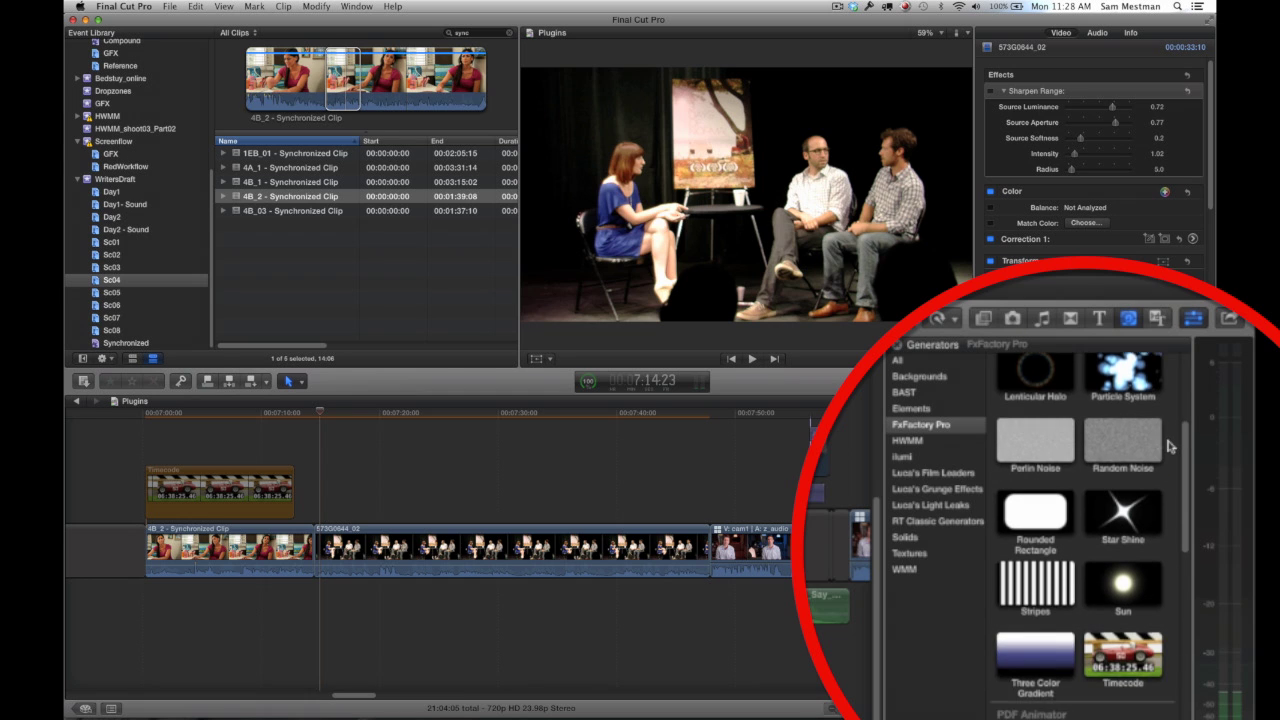
{"action": "scroll", "coordinate": [1168, 446], "scroll_direction": "down", "scroll_amount": 5}
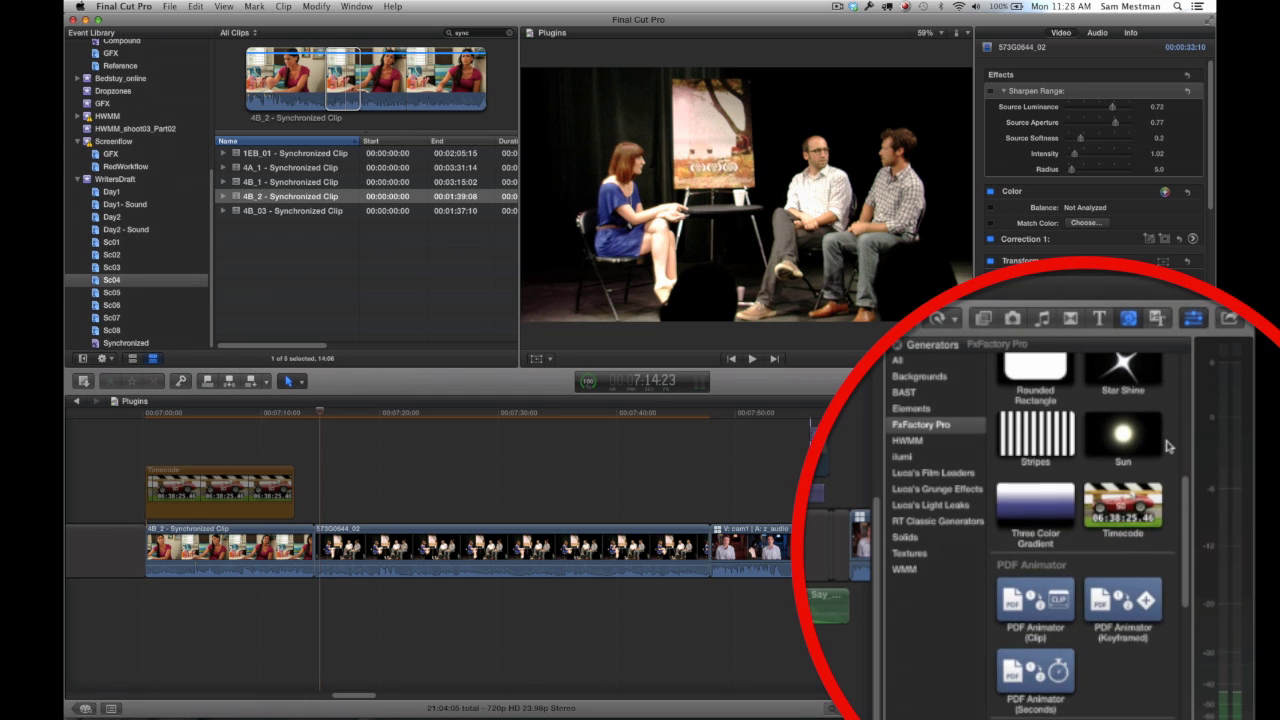
{"action": "scroll", "coordinate": [1168, 446], "scroll_direction": "down", "scroll_amount": 6}
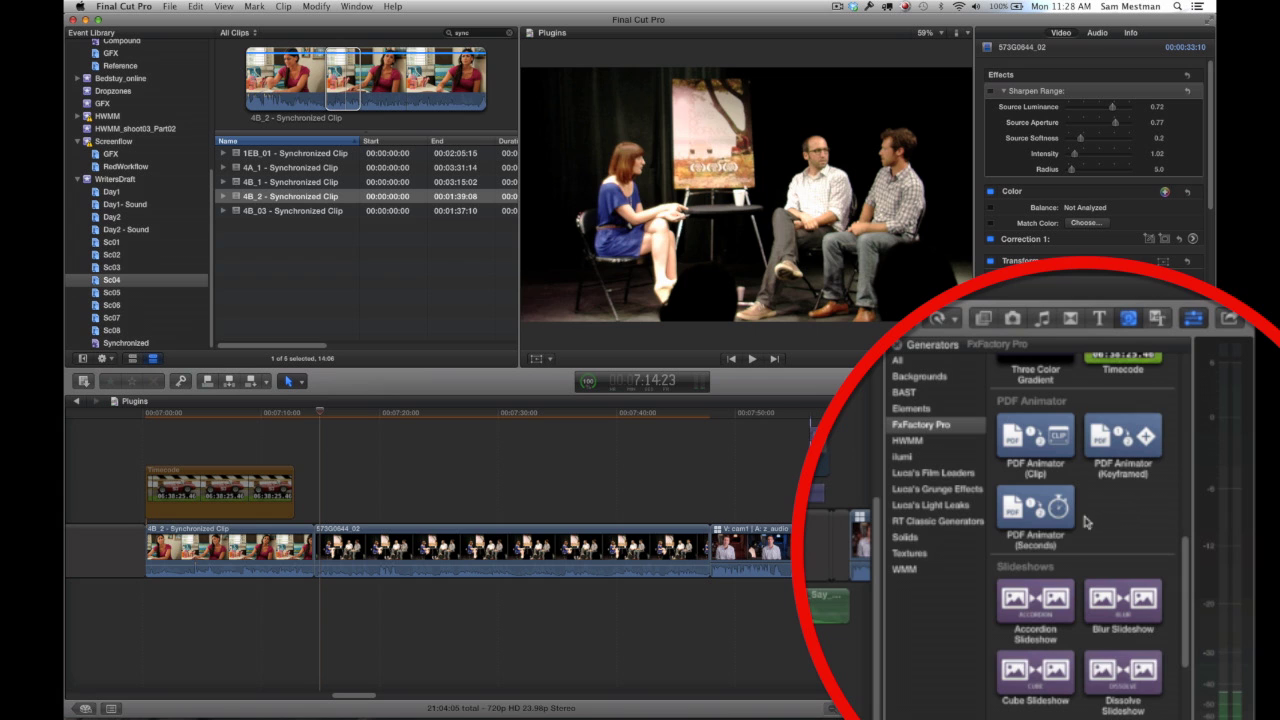
{"action": "scroll", "coordinate": [1150, 521], "scroll_direction": "down", "scroll_amount": 5}
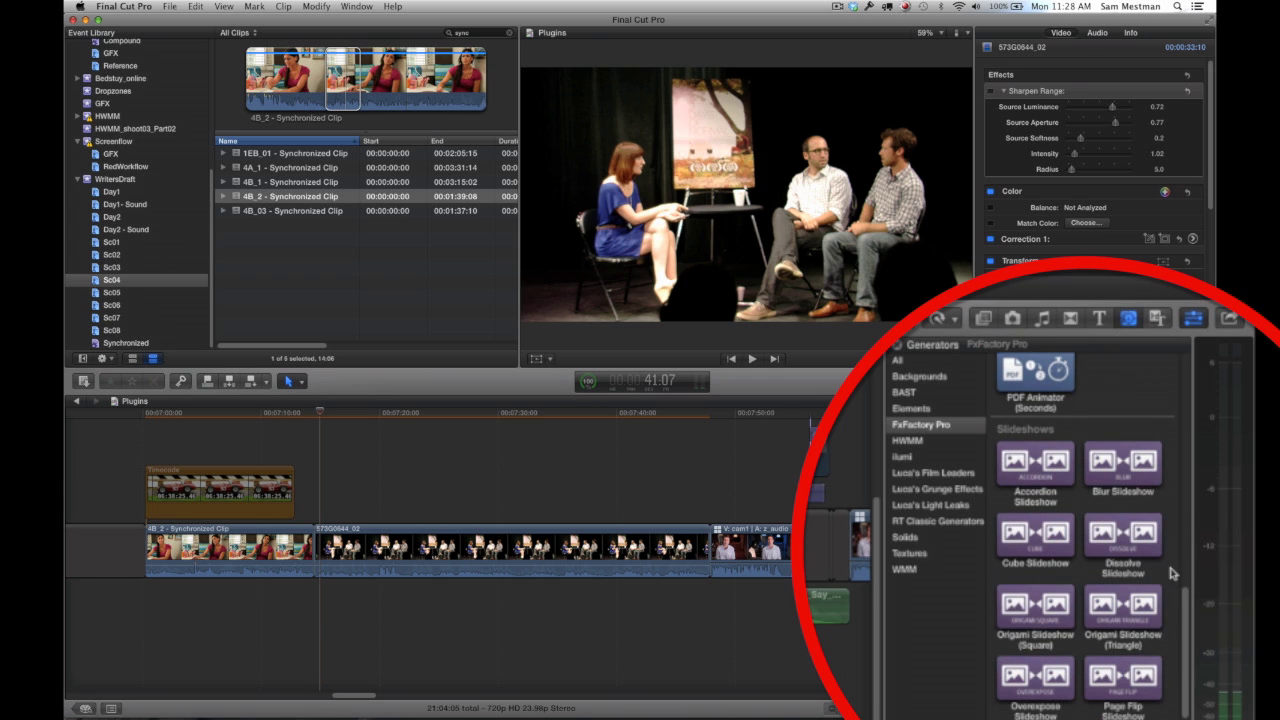
{"action": "scroll", "coordinate": [1176, 530], "scroll_direction": "up", "scroll_amount": 5}
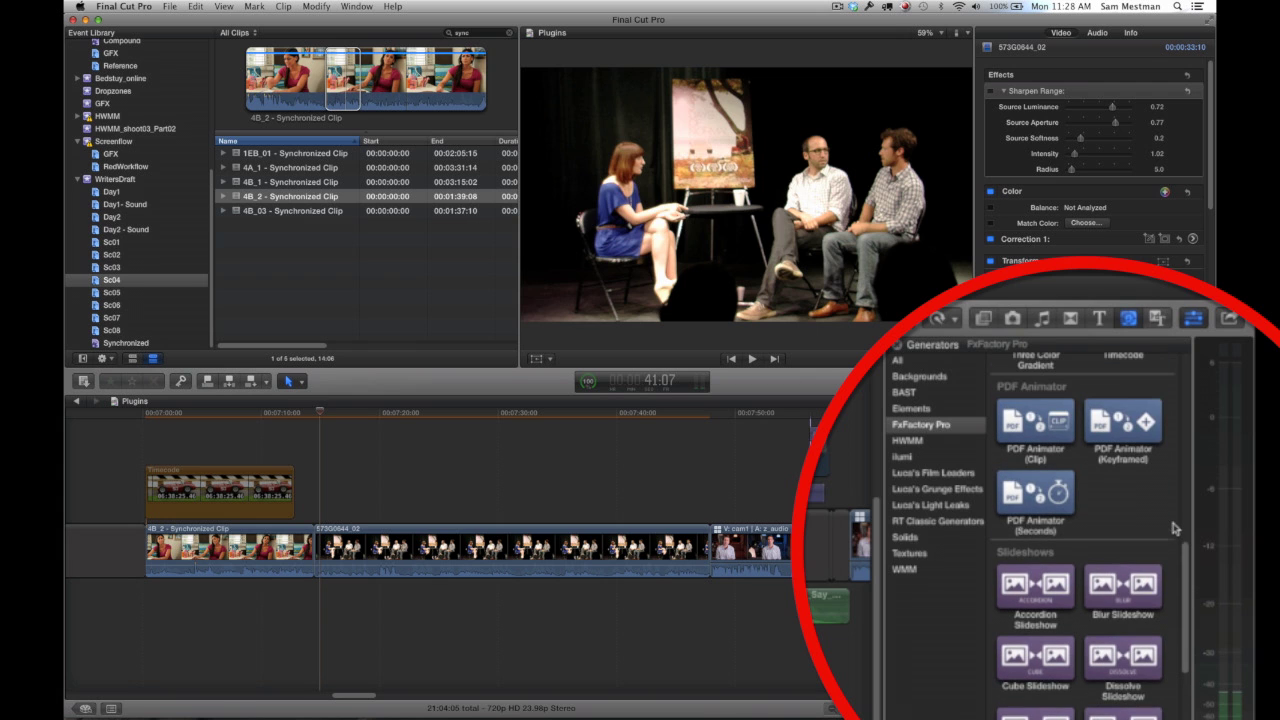
{"action": "scroll", "coordinate": [1176, 530], "scroll_direction": "up", "scroll_amount": 5}
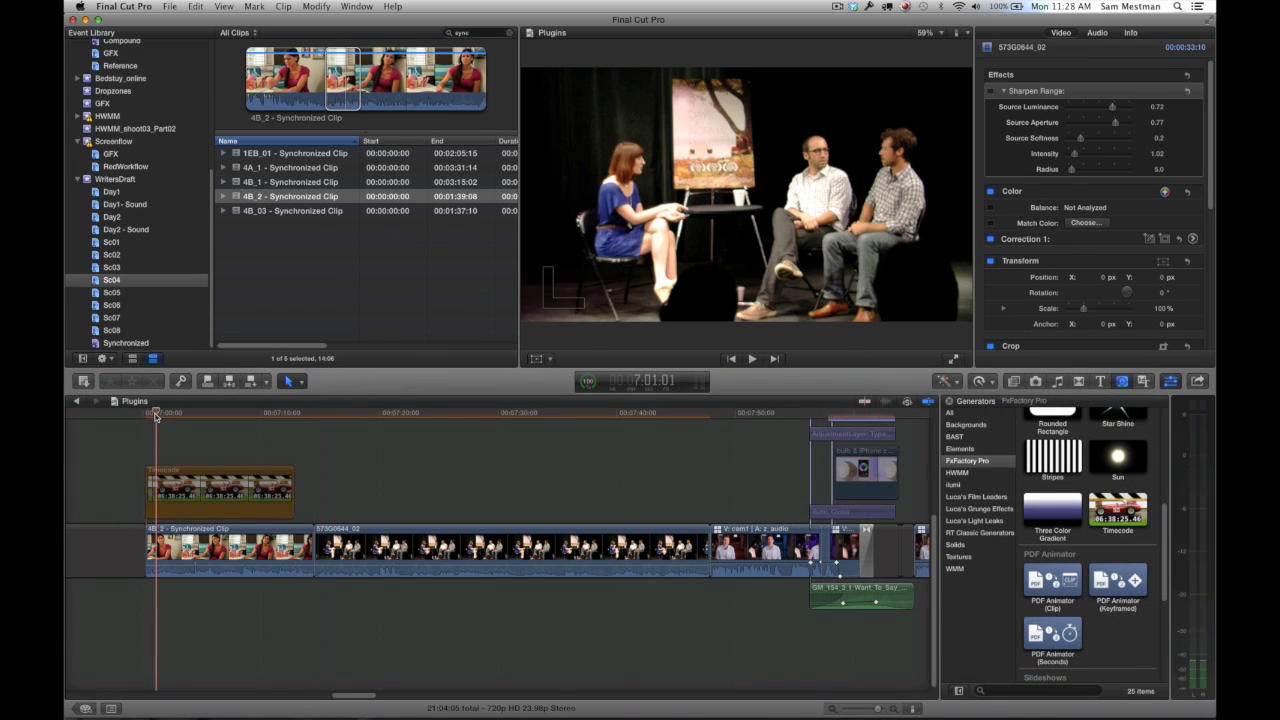
Select the Timecode generator clip and stop playback at 01:00:07;02.
{"action": "left_click", "coordinate": [183, 484]}
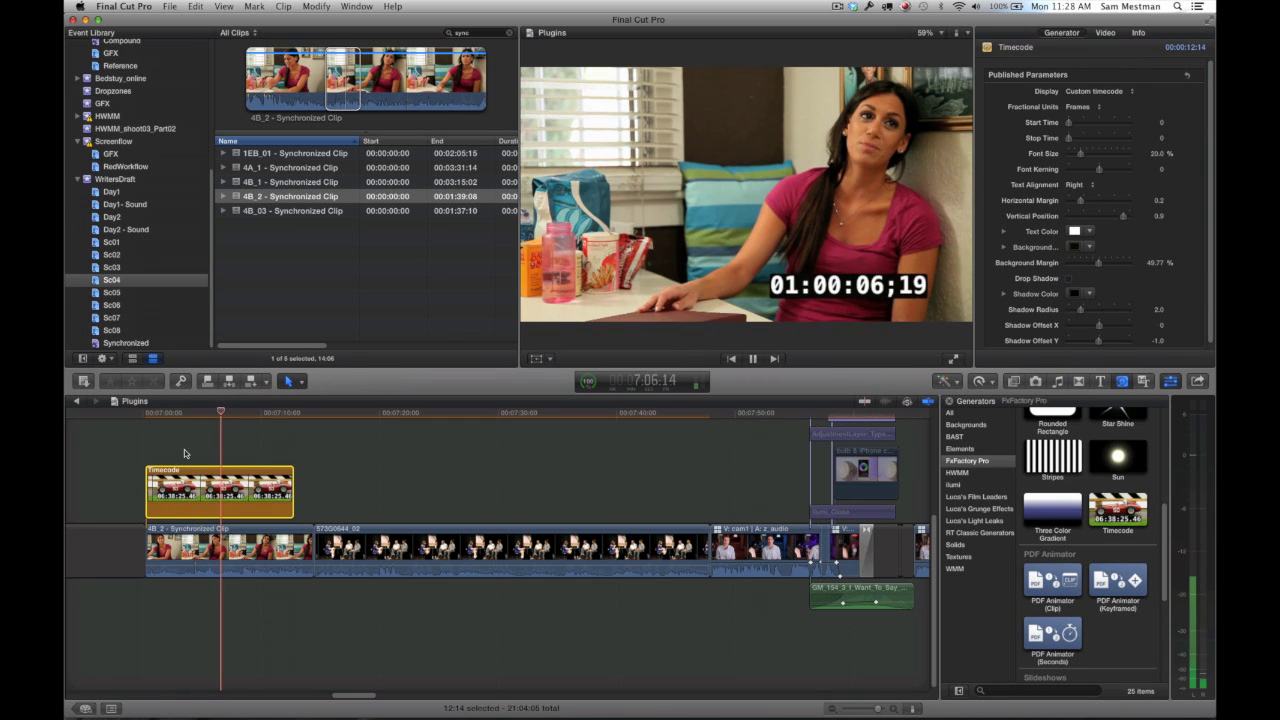
{"action": "key", "text": "space"}
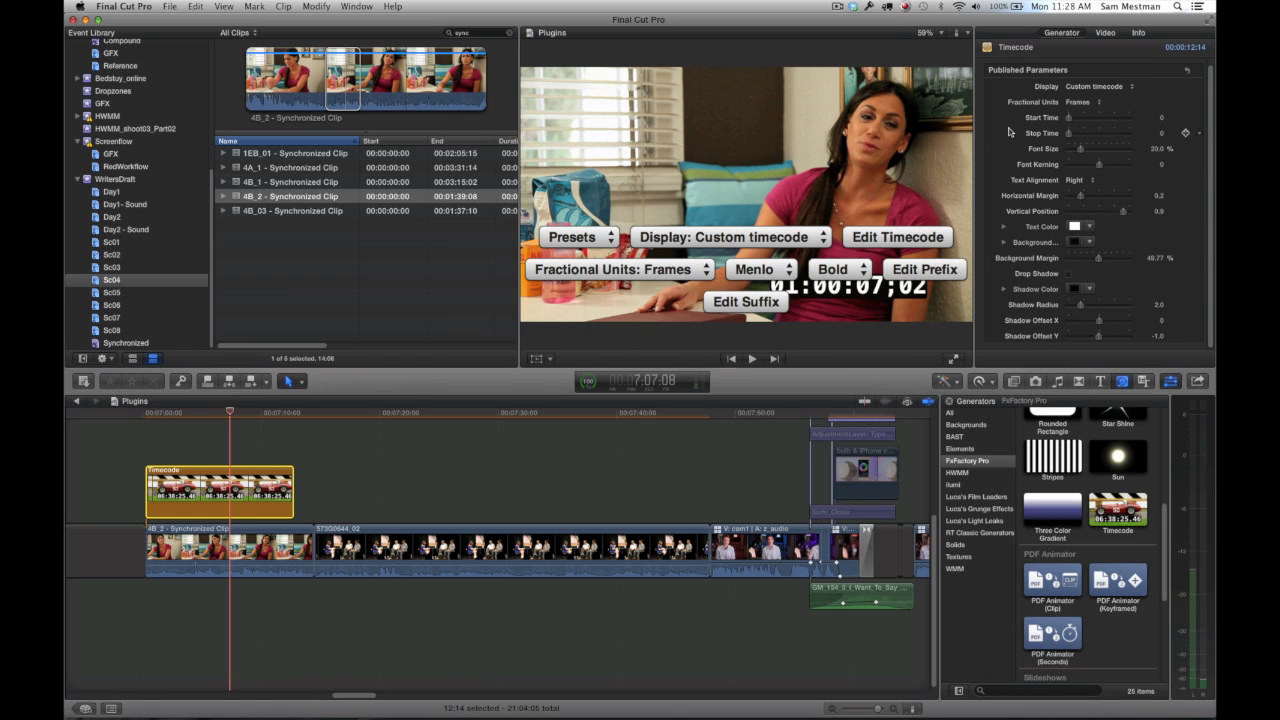
{"action": "mouse_move", "coordinate": [1010, 124]}
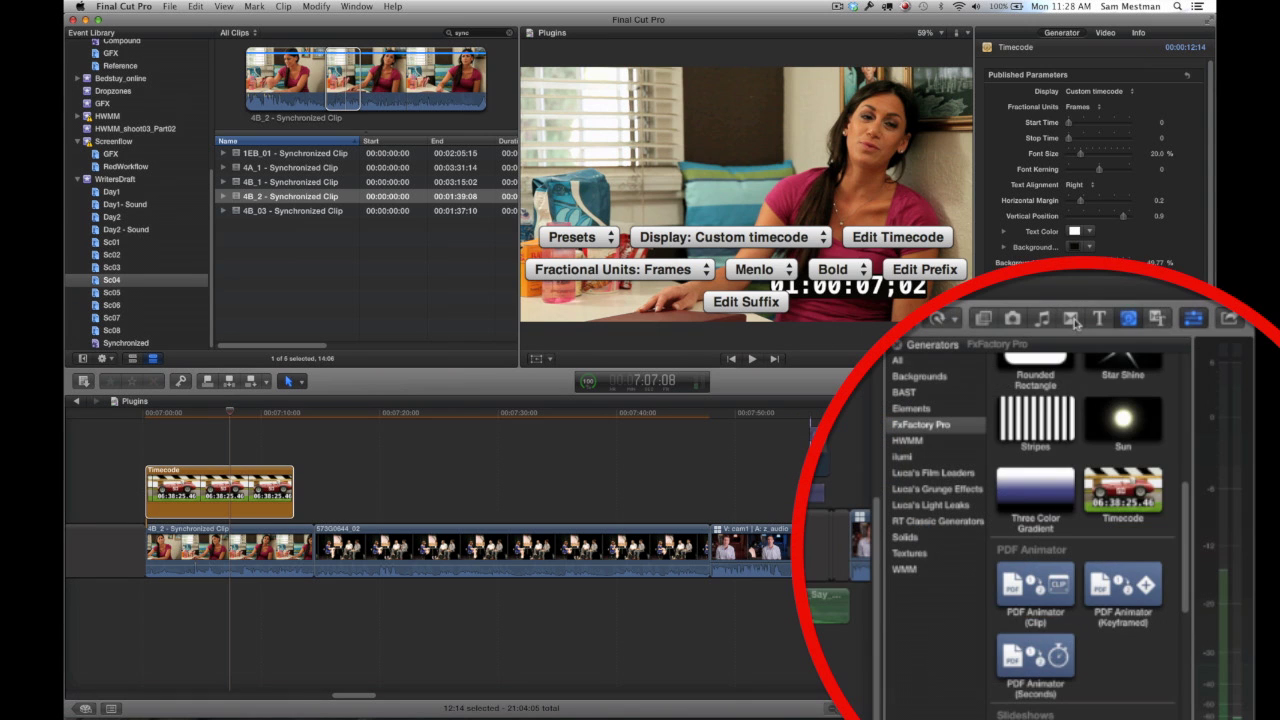
Browse the FxFactory Pro transitions, from Accordion and Bars Wipe through Zoom Dissolve.
{"action": "left_click", "coordinate": [1070, 318]}
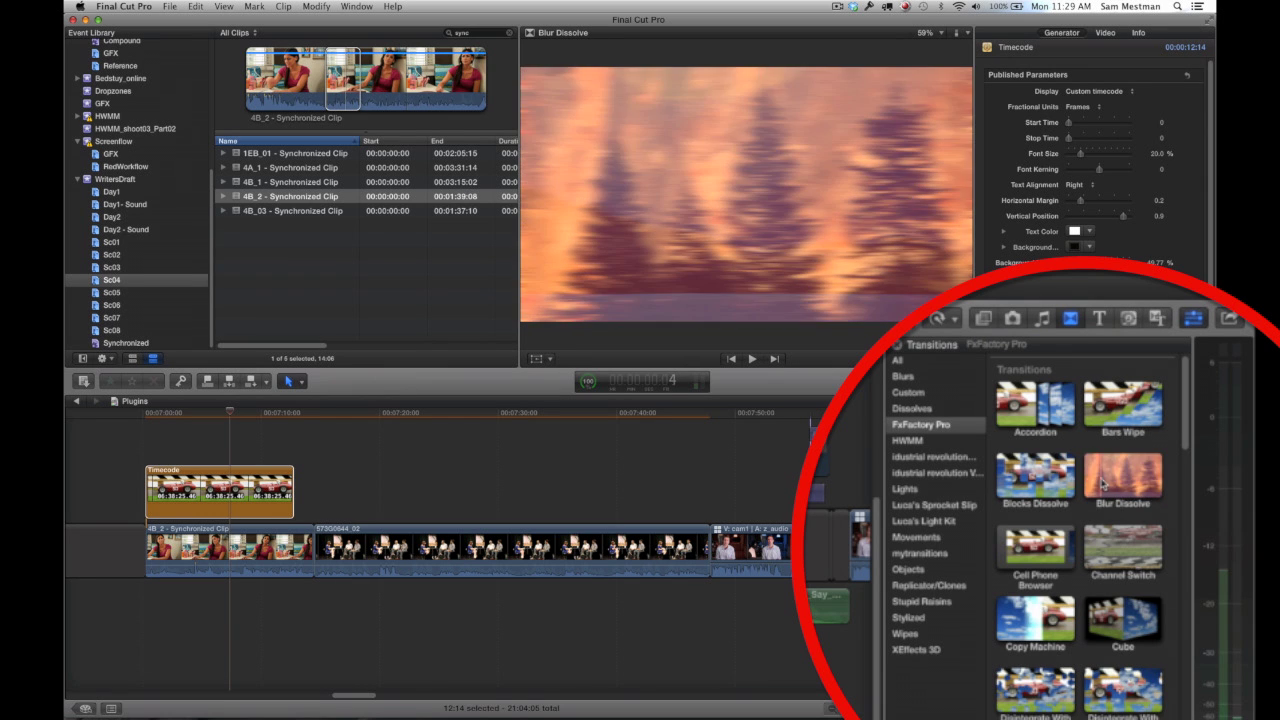
{"action": "scroll", "coordinate": [1172, 487], "scroll_direction": "down", "scroll_amount": 1}
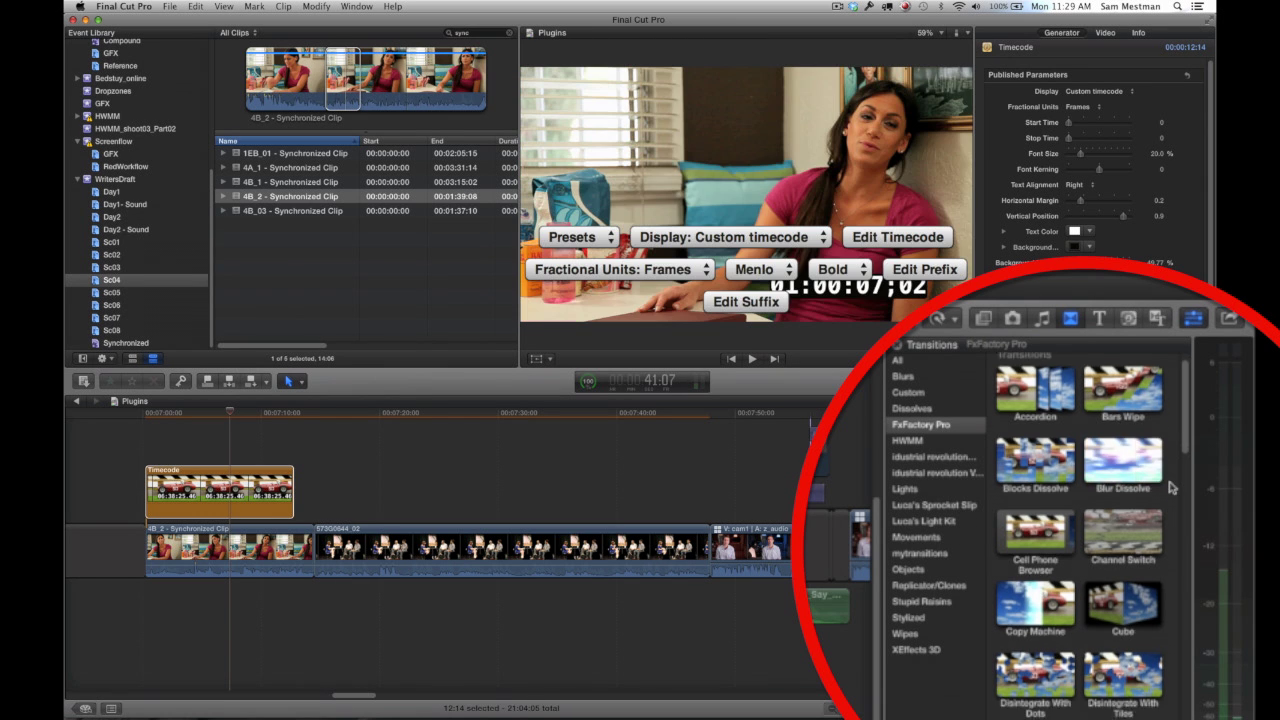
{"action": "scroll", "coordinate": [1172, 487], "scroll_direction": "down", "scroll_amount": 8}
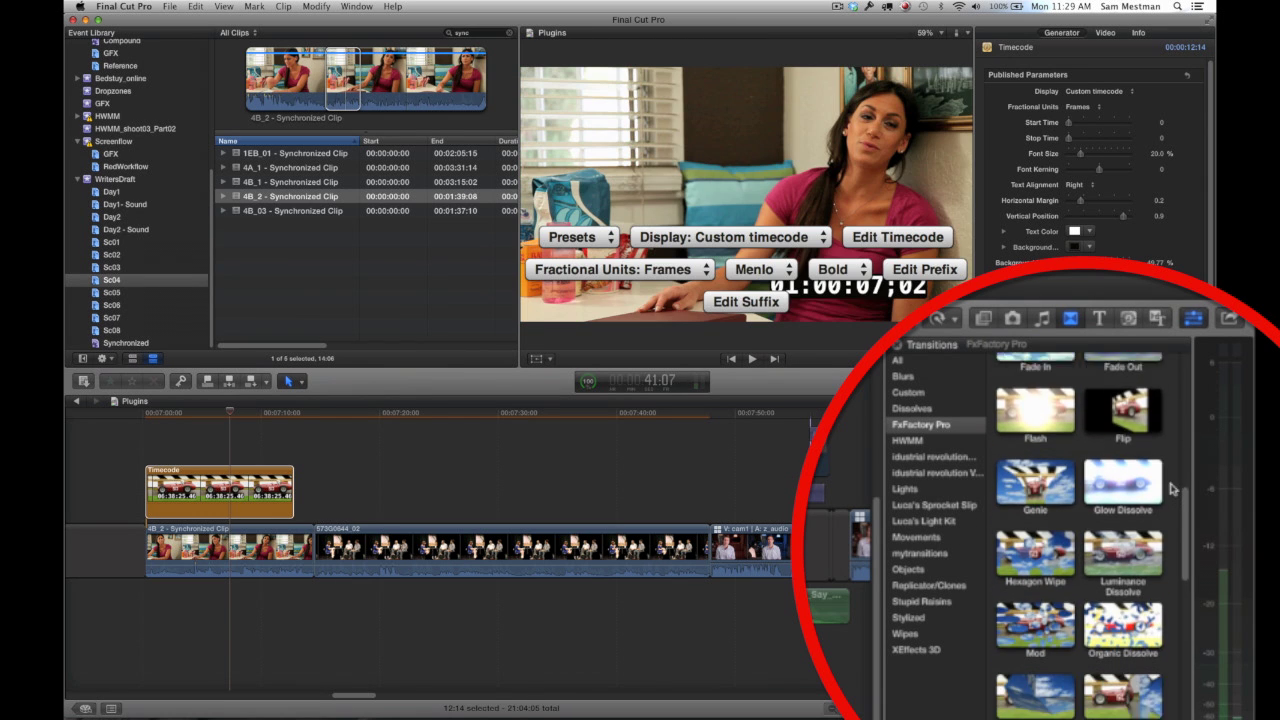
{"action": "scroll", "coordinate": [1172, 487], "scroll_direction": "down", "scroll_amount": 10}
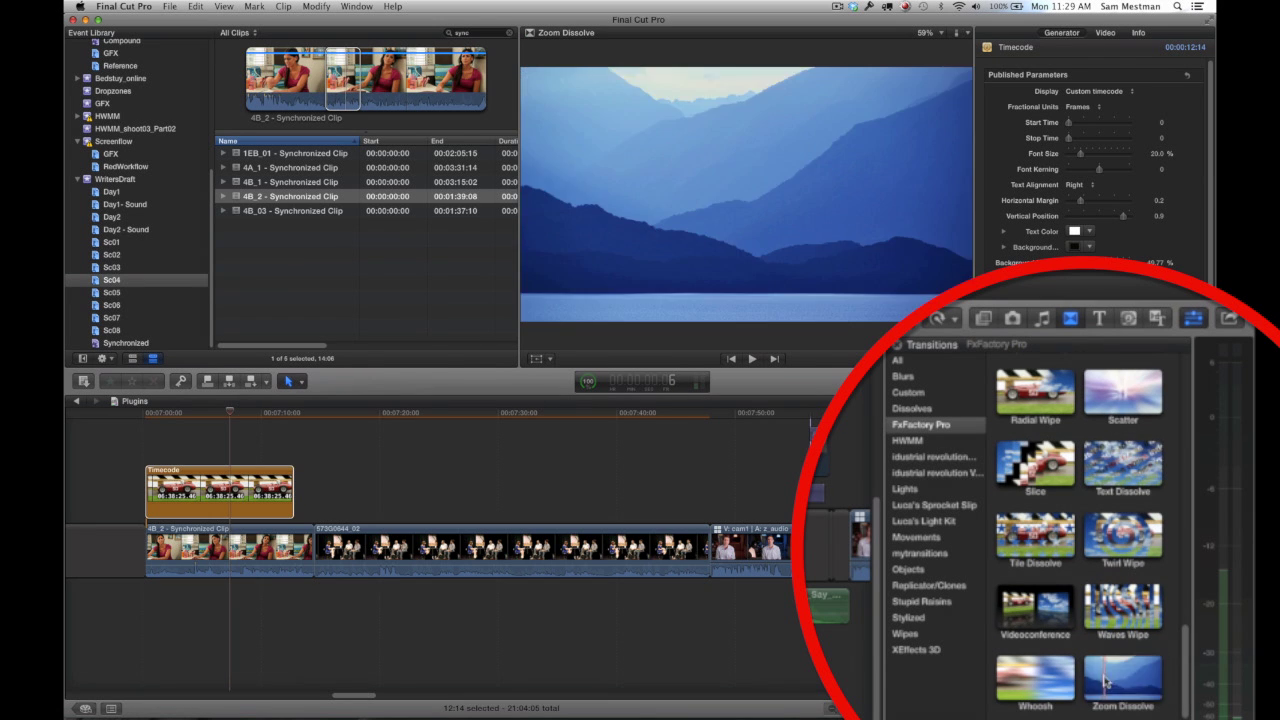
Browse the FxFactory Pro video effects, then park the playhead on the stage interview clip.
{"action": "key", "text": "super+5"}
{"action": "left_click", "coordinate": [922, 503]}
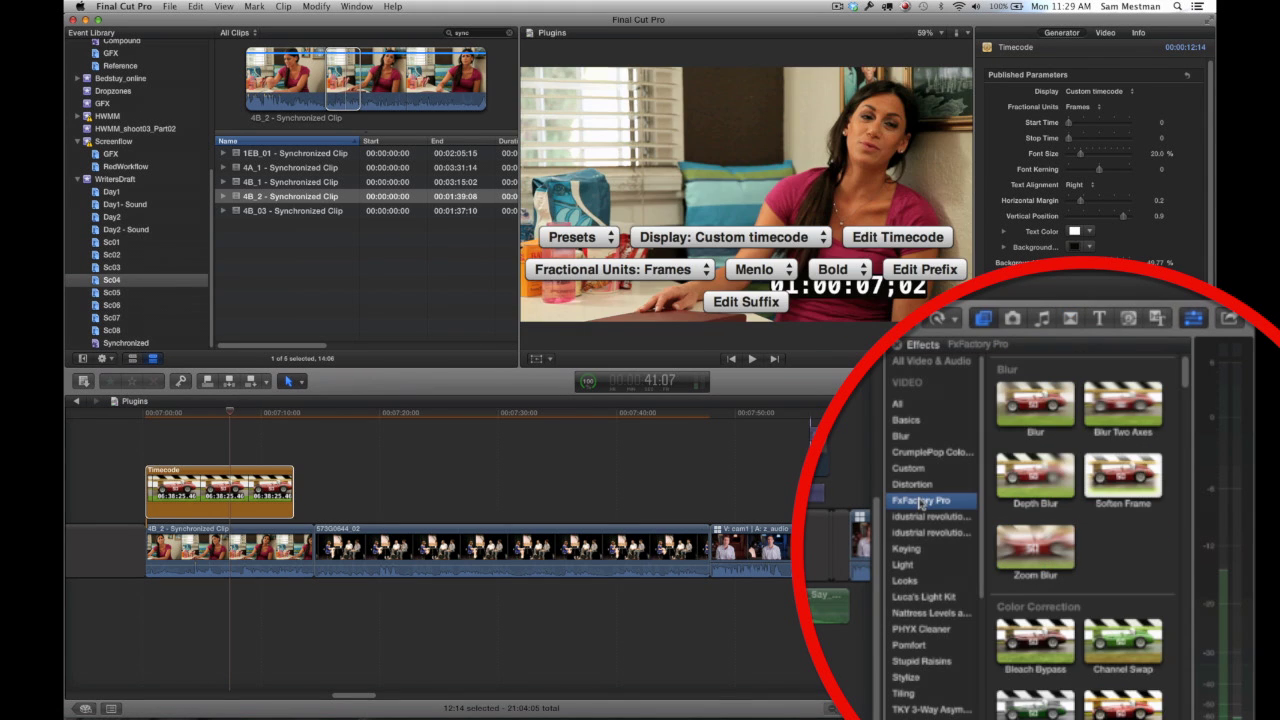
{"action": "scroll", "coordinate": [1180, 555], "scroll_direction": "down", "scroll_amount": 3}
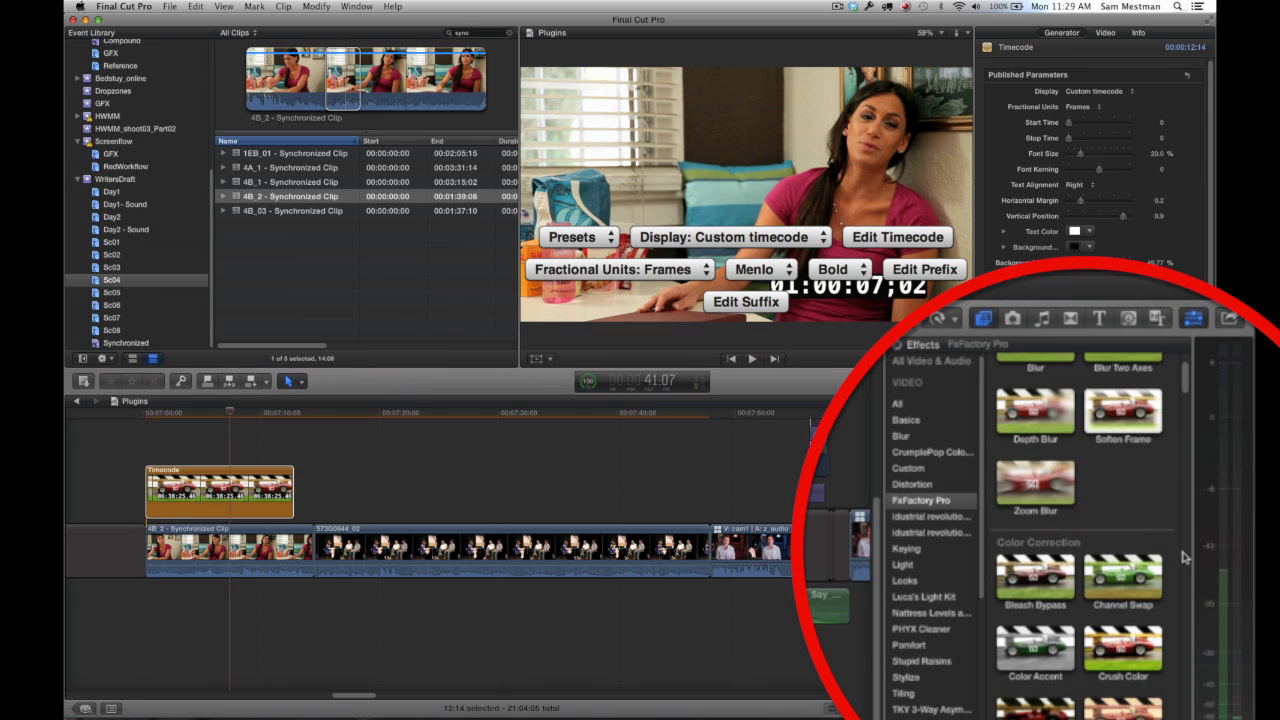
{"action": "scroll", "coordinate": [1180, 557], "scroll_direction": "down", "scroll_amount": 6}
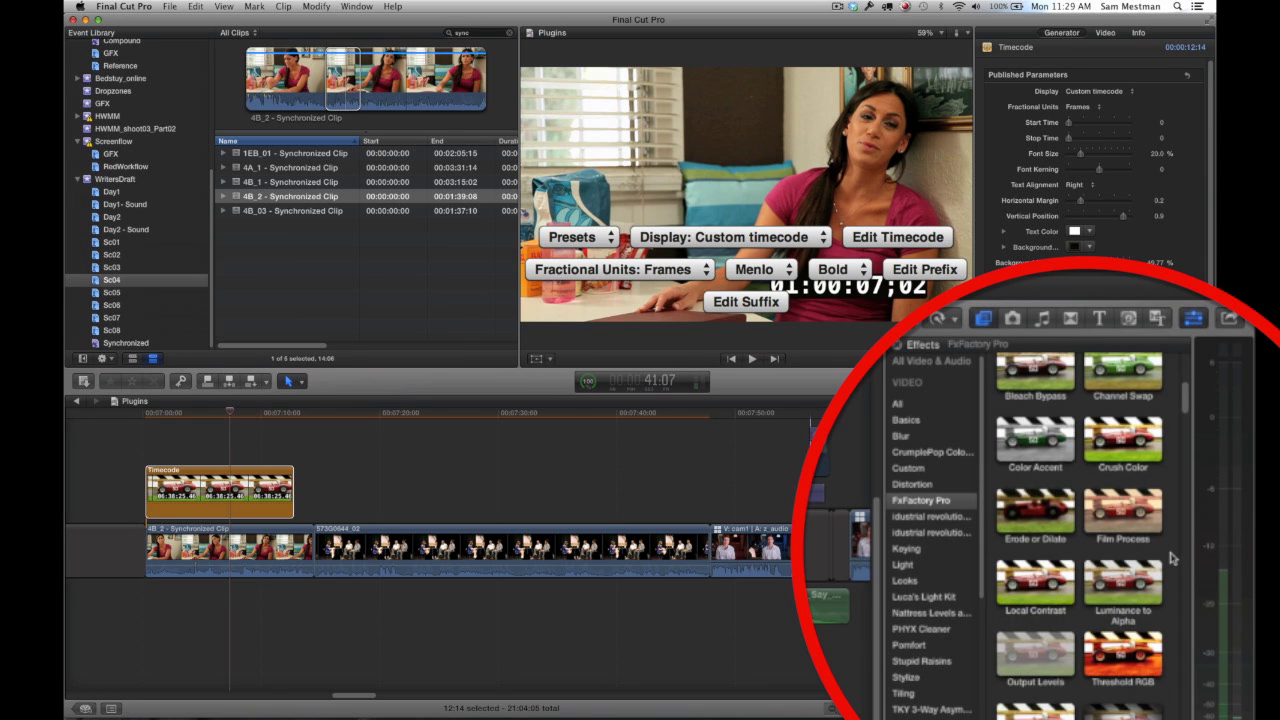
{"action": "scroll", "coordinate": [1170, 558], "scroll_direction": "down", "scroll_amount": 3}
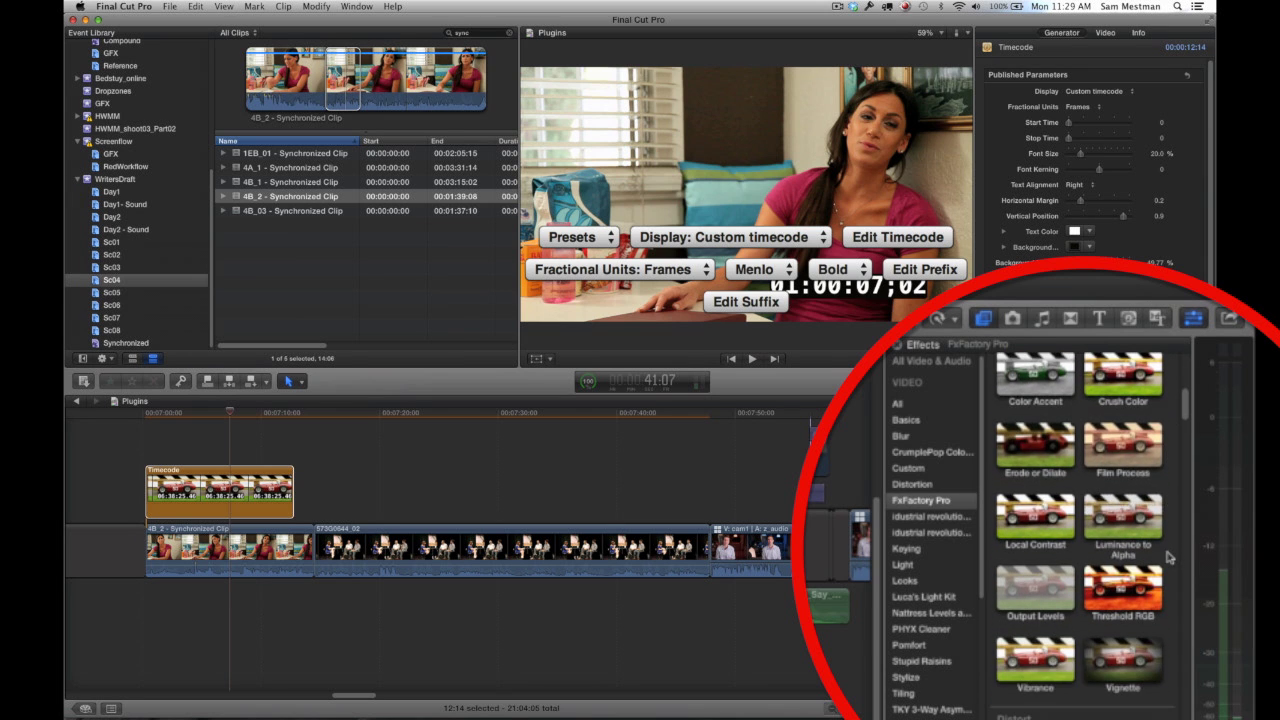
{"action": "scroll", "coordinate": [1170, 557], "scroll_direction": "down", "scroll_amount": 3}
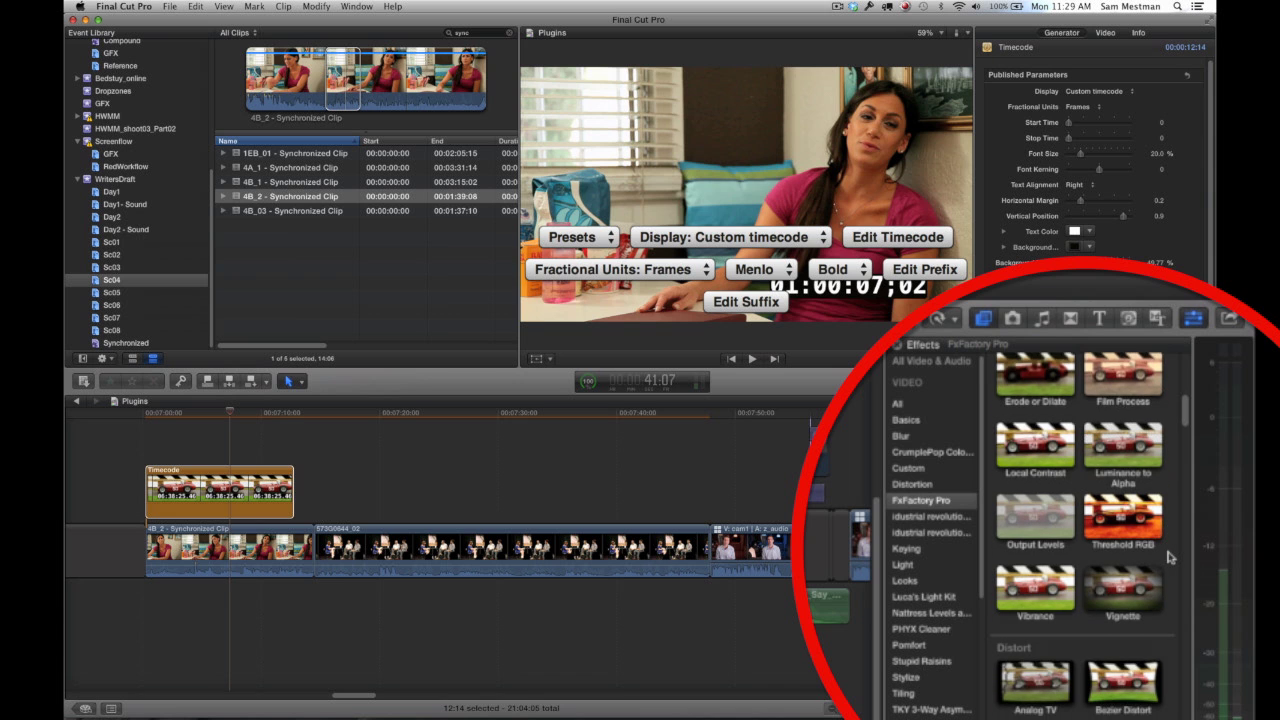
{"action": "scroll", "coordinate": [1170, 557], "scroll_direction": "down", "scroll_amount": 9}
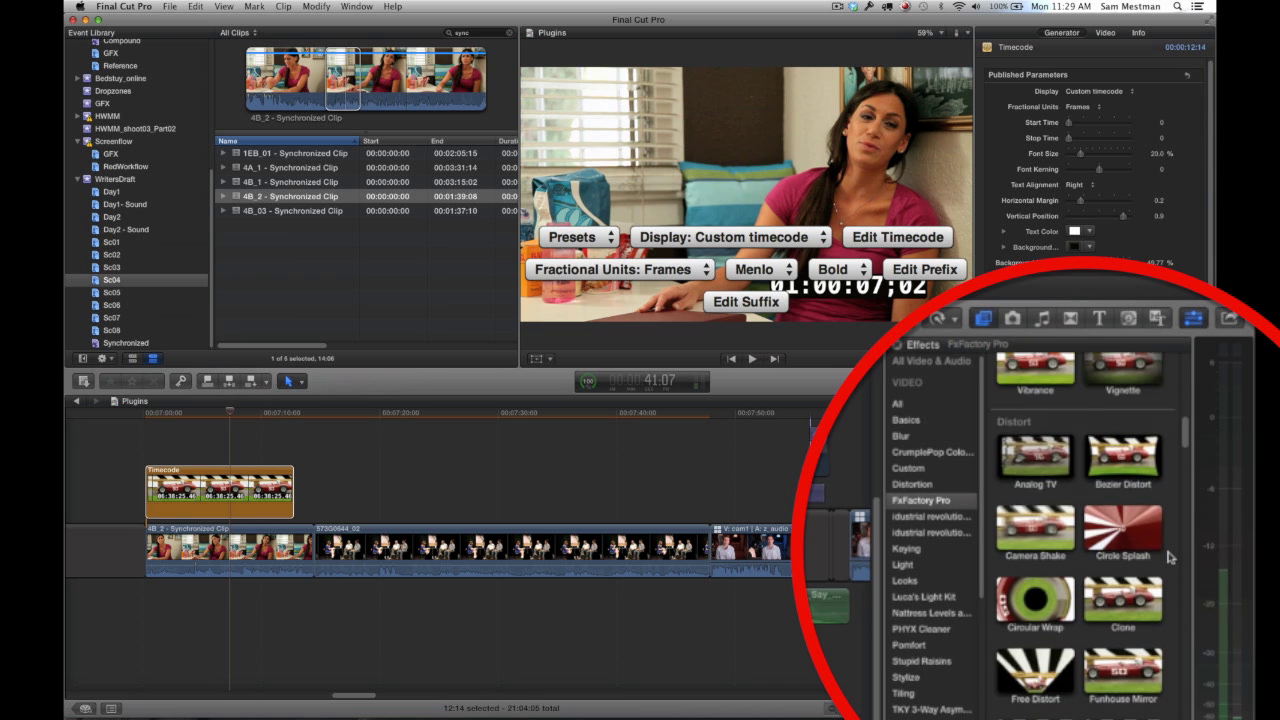
{"action": "scroll", "coordinate": [1170, 558], "scroll_direction": "down", "scroll_amount": 10}
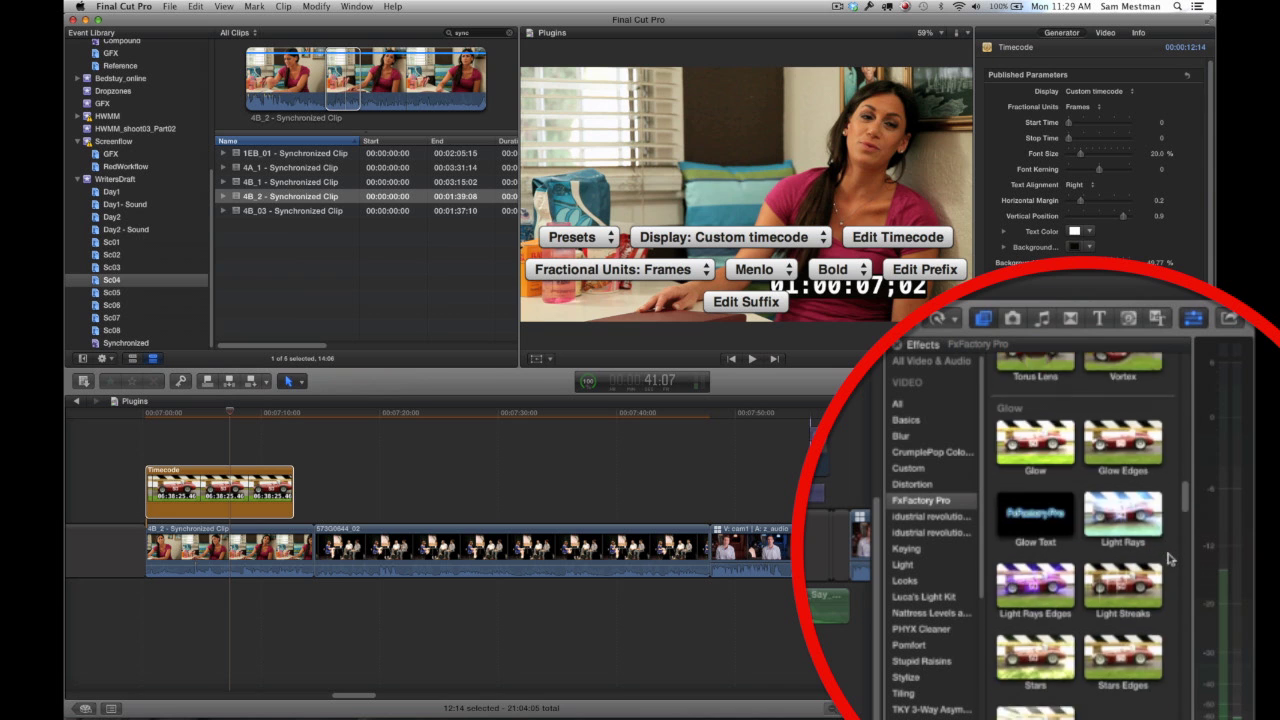
{"action": "scroll", "coordinate": [1170, 558], "scroll_direction": "down", "scroll_amount": 10}
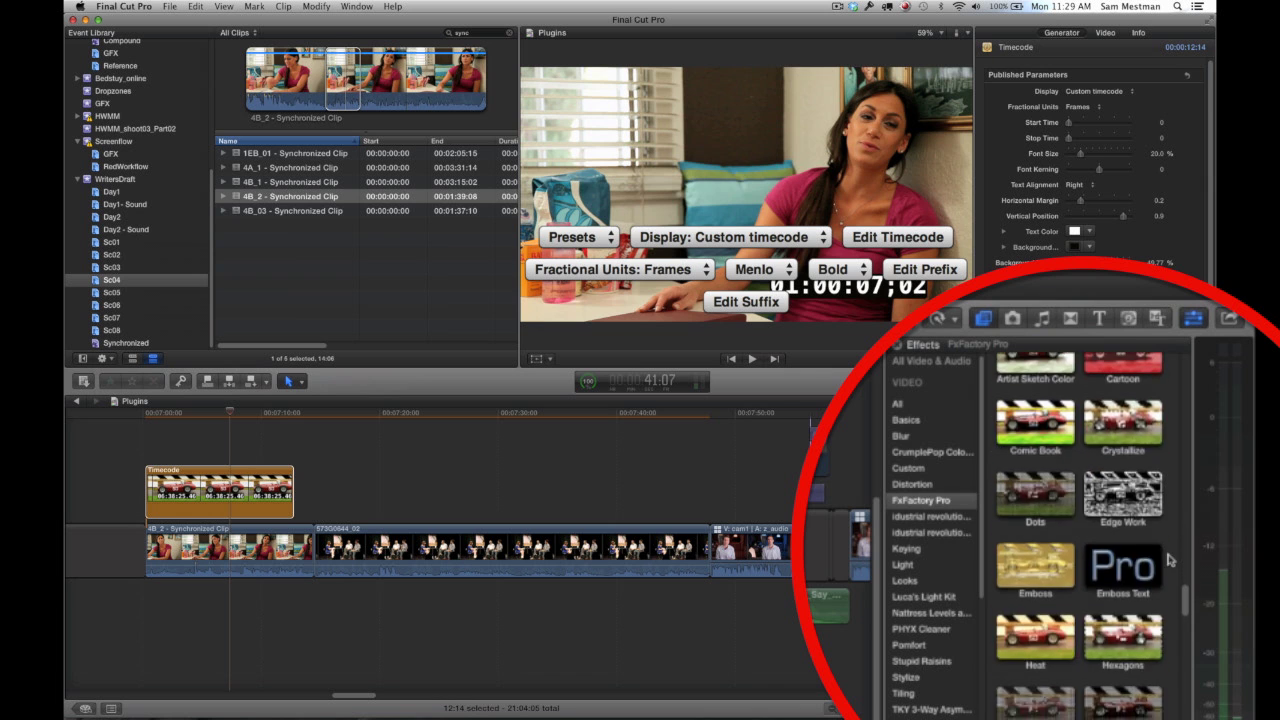
{"action": "scroll", "coordinate": [1170, 561], "scroll_direction": "down", "scroll_amount": 10}
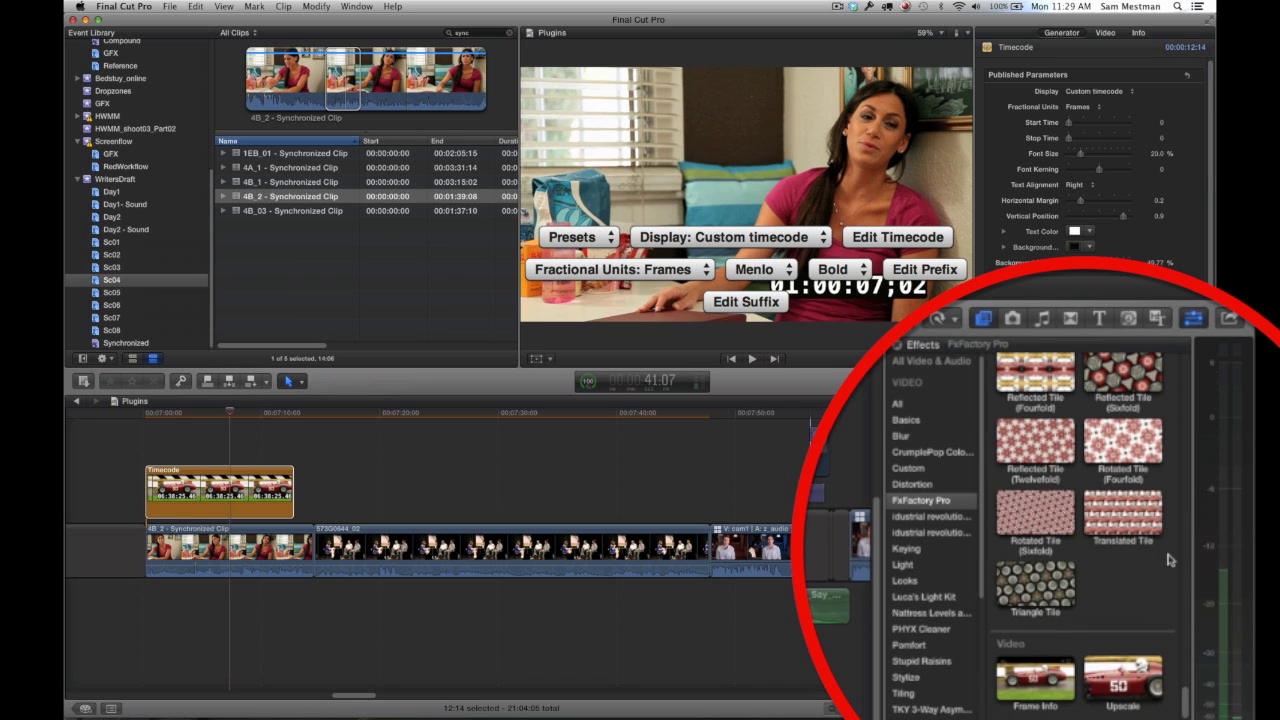
{"action": "scroll", "coordinate": [1170, 560], "scroll_direction": "up", "scroll_amount": 5}
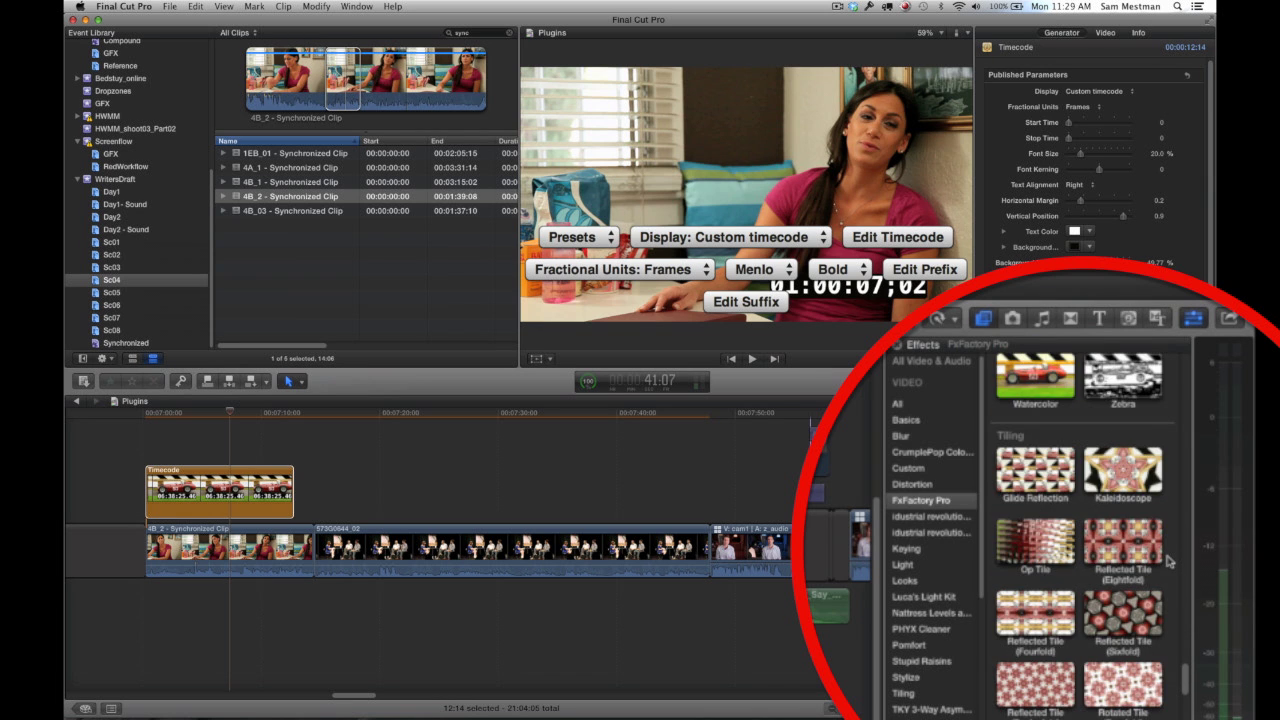
{"action": "left_click", "coordinate": [347, 418]}
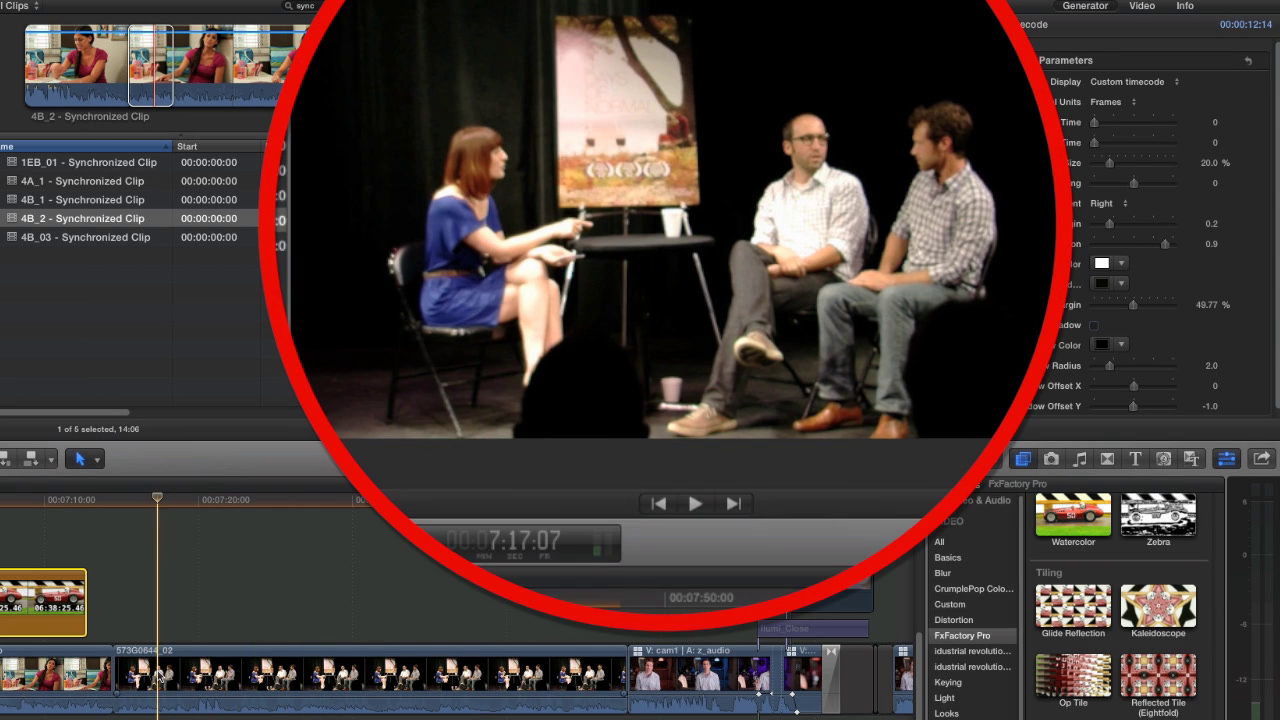
Search the effects for 'sharpen' and apply Sharpen Range to clip 573G0644_02.
{"action": "left_click", "coordinate": [158, 678]}
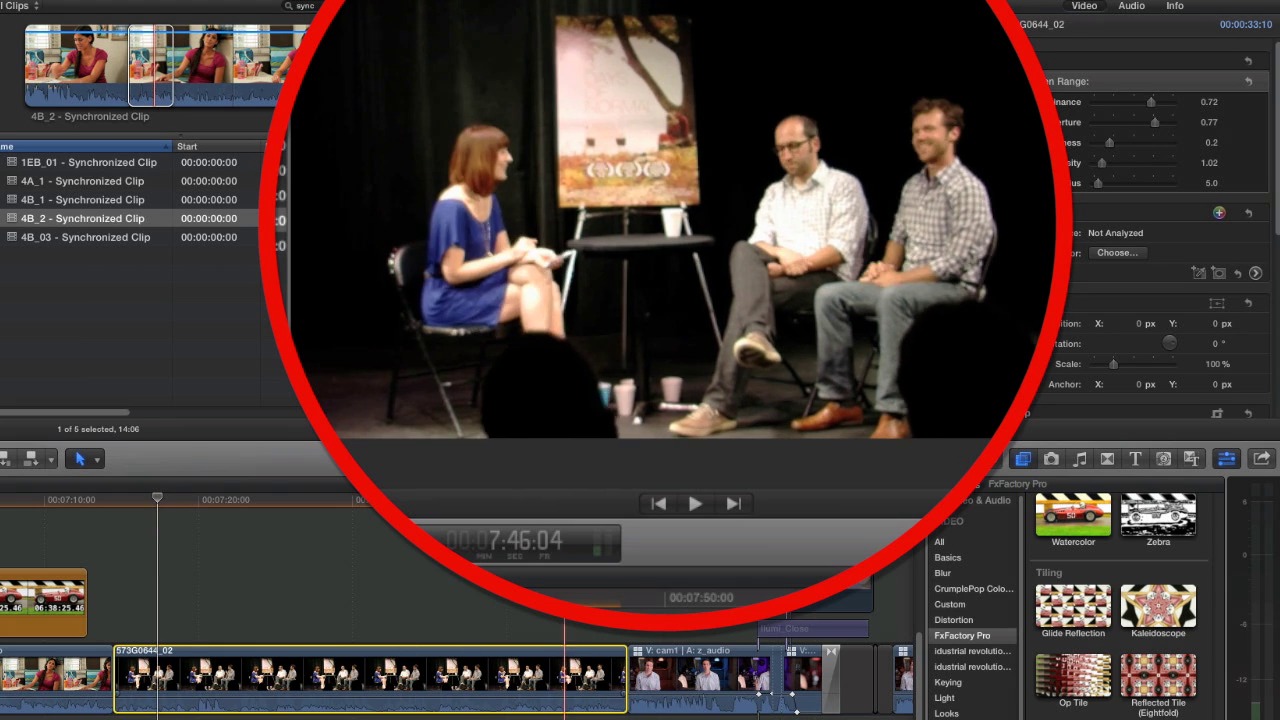
{"action": "key", "text": "super+shift+a"}
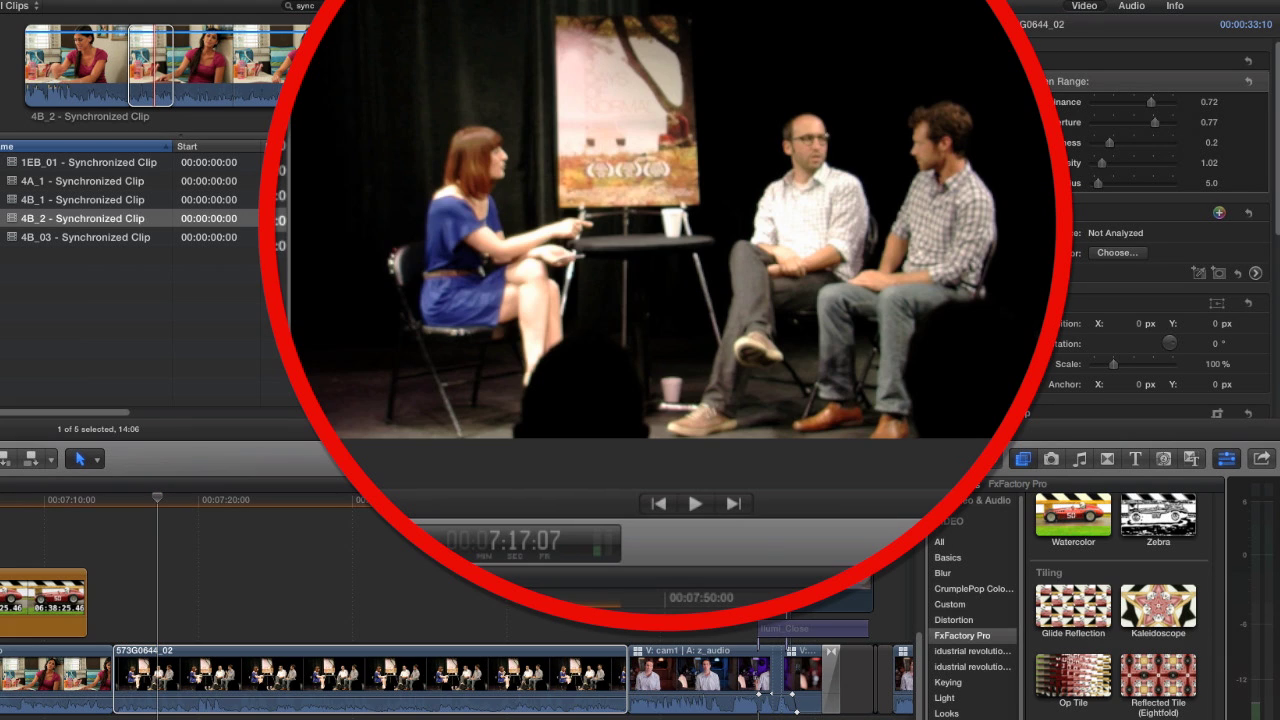
{"action": "type", "text": "sharpen"}
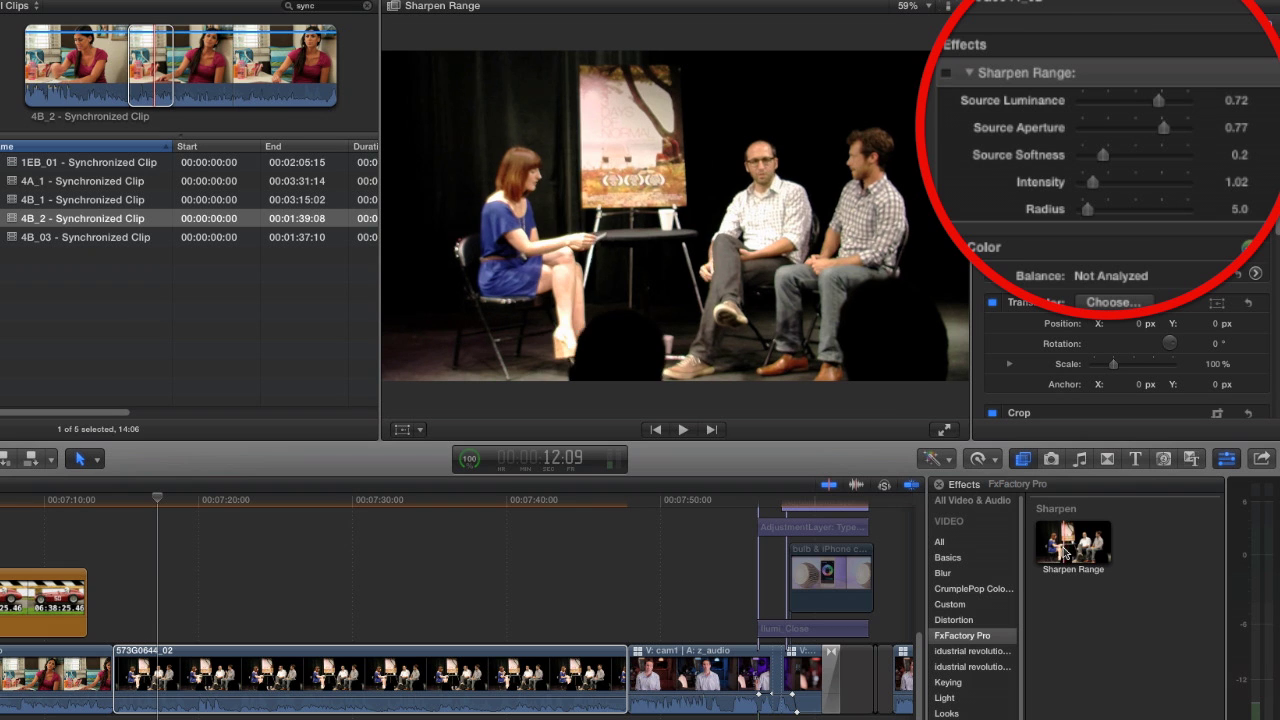
{"action": "left_click", "coordinate": [420, 655]}
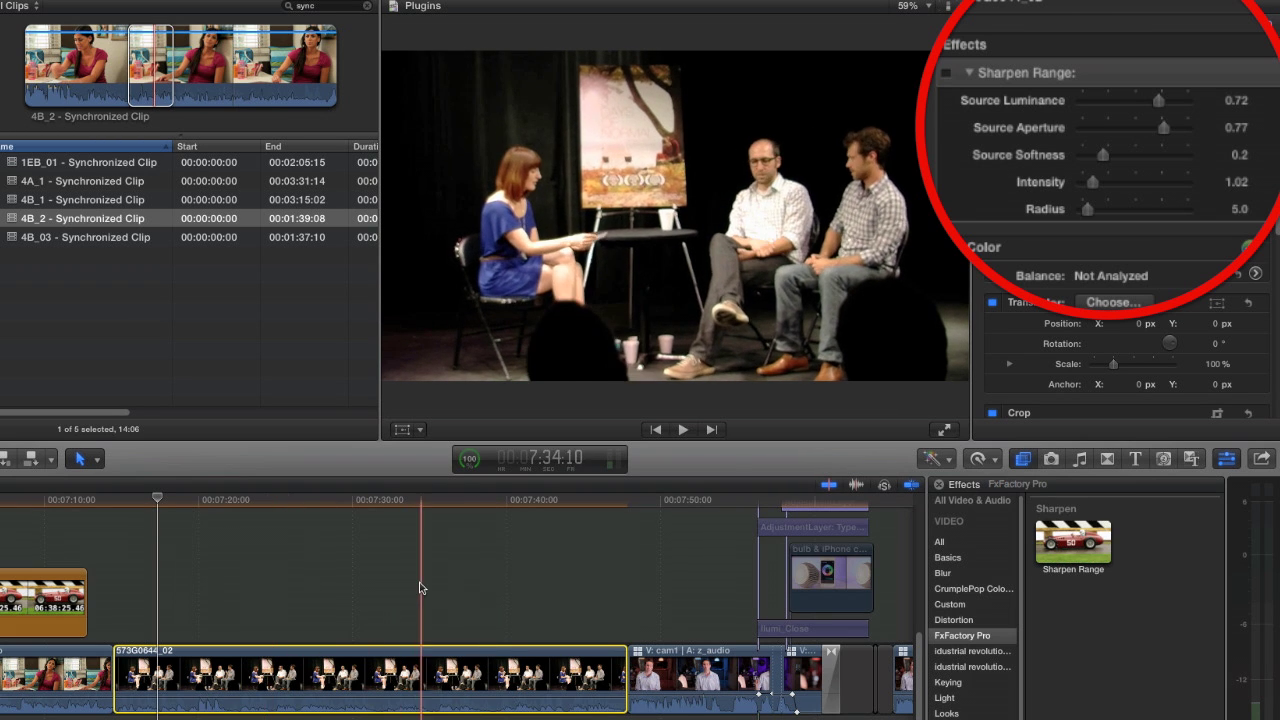
Toggle Sharpen Range off and back on to compare the sharpened result.
{"action": "left_click", "coordinate": [946, 75]}
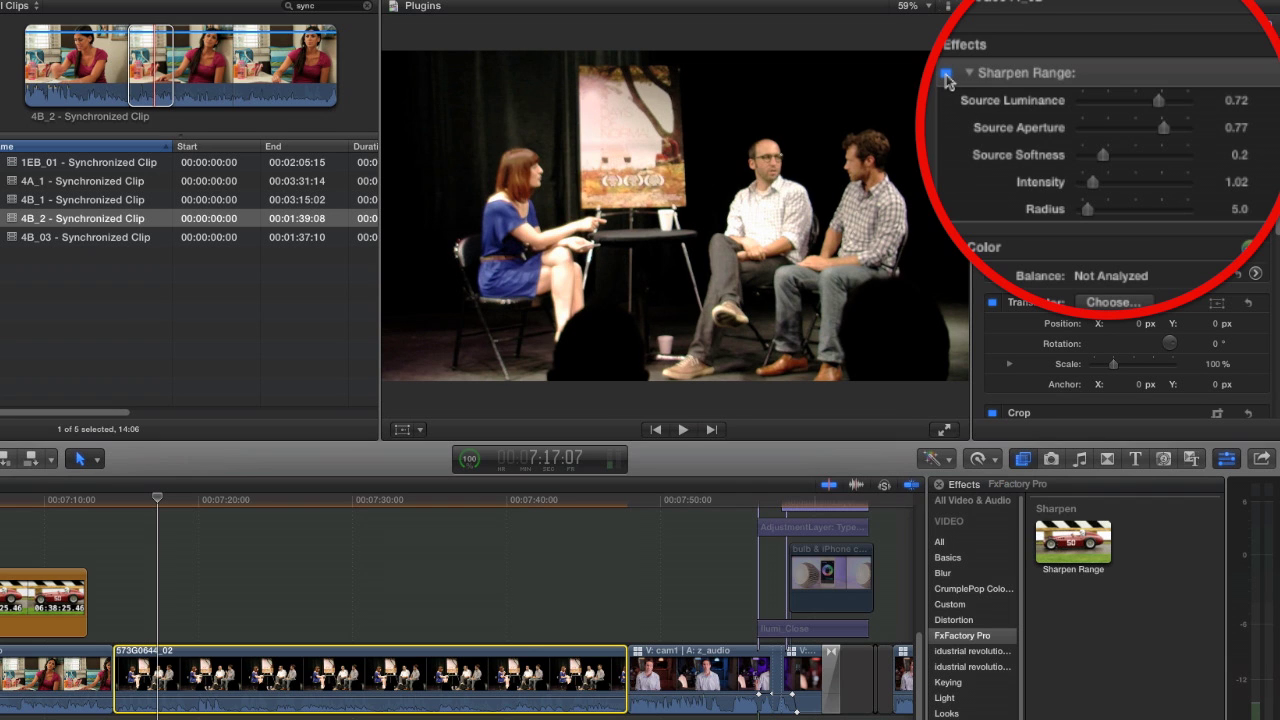
{"action": "left_click", "coordinate": [946, 75]}
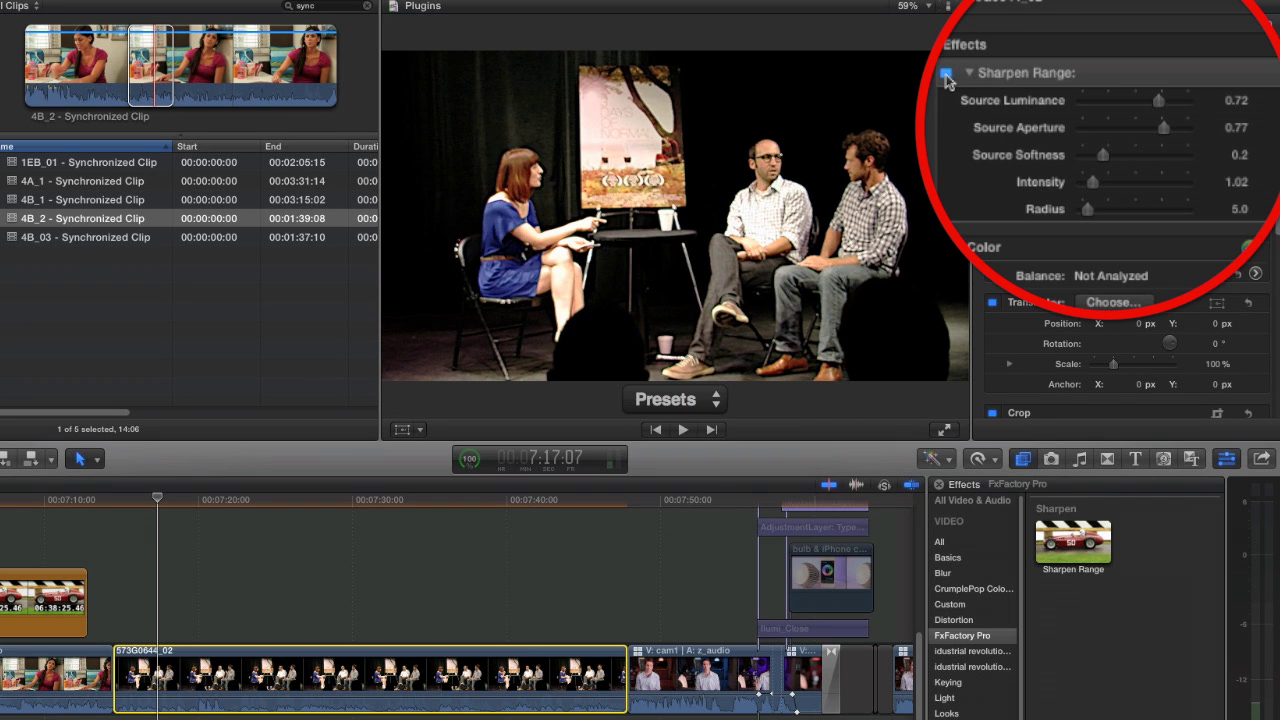
{"action": "left_click", "coordinate": [946, 75]}
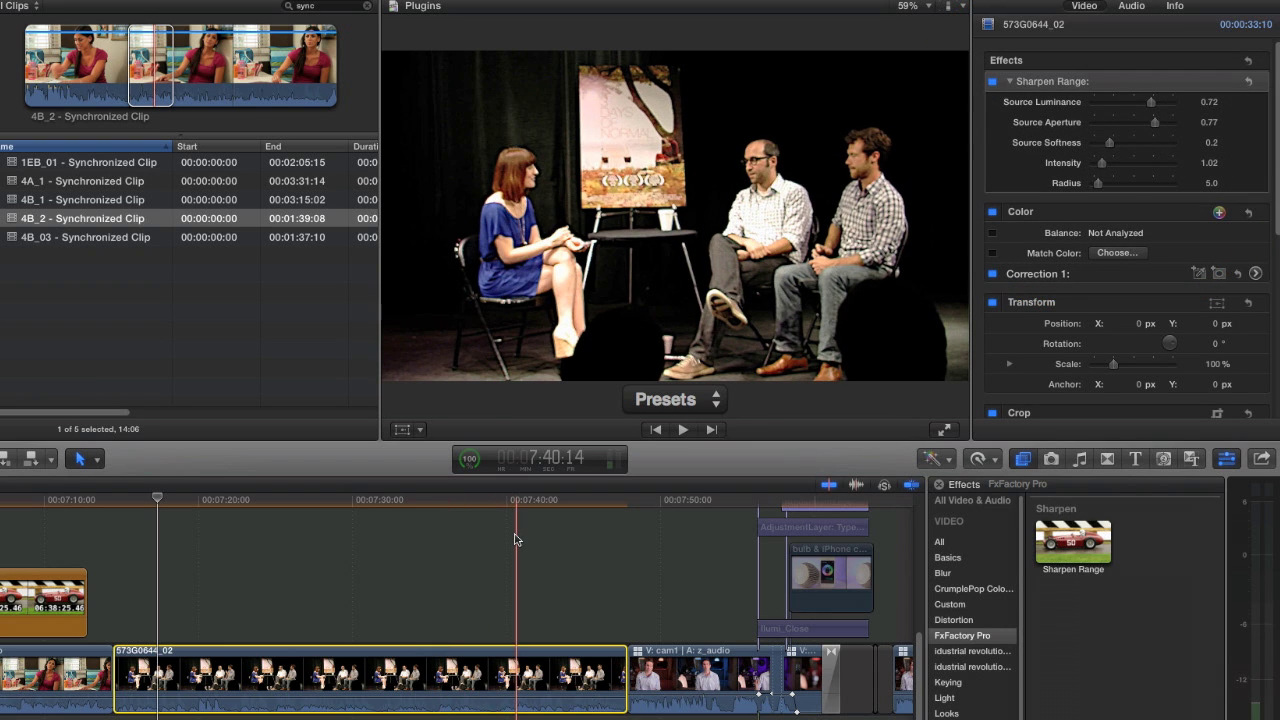
Jump to the next edit and select the cam1 interview clip to view its Sharpen Range settings.
{"action": "key", "text": "Down"}
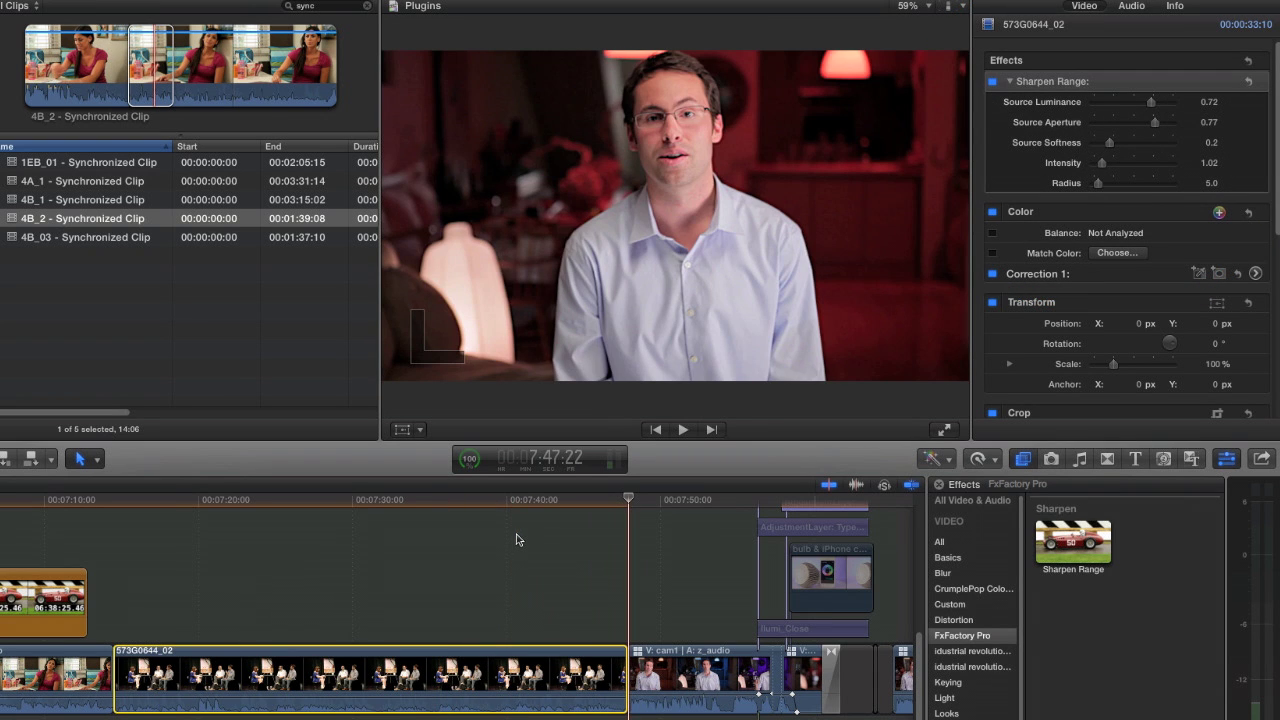
{"action": "left_click", "coordinate": [658, 504]}
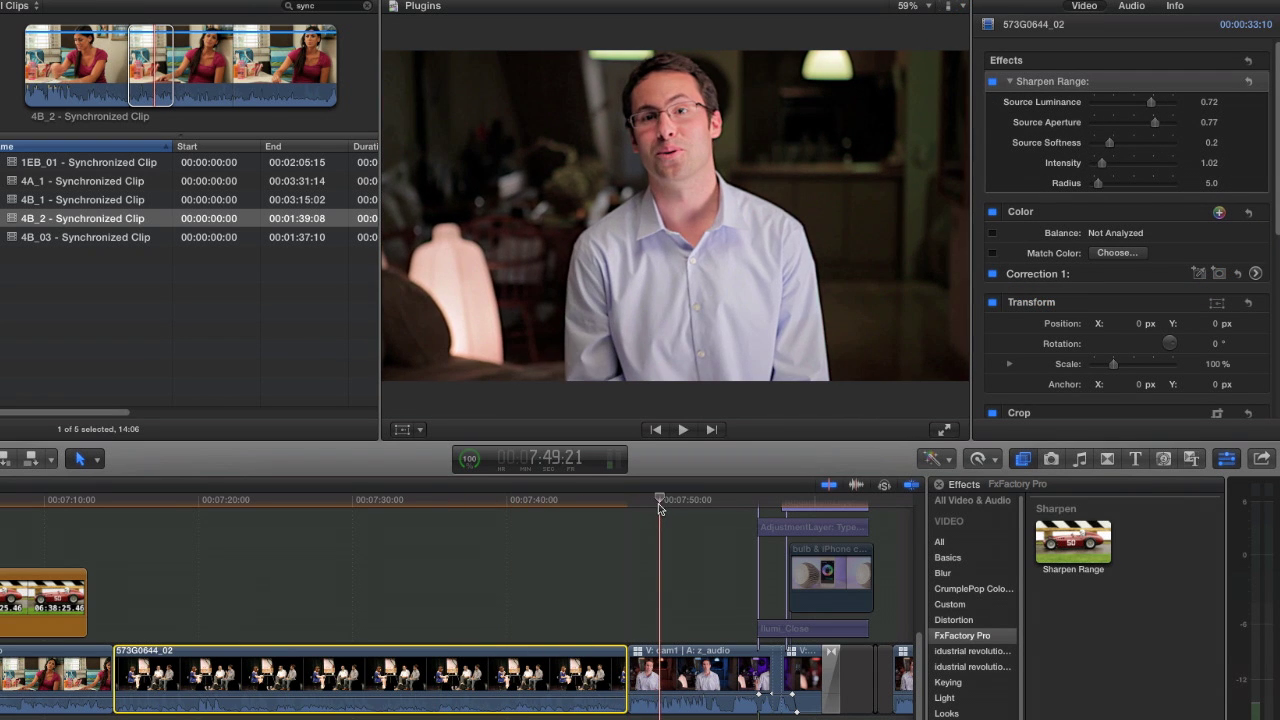
{"action": "left_click", "coordinate": [660, 662]}
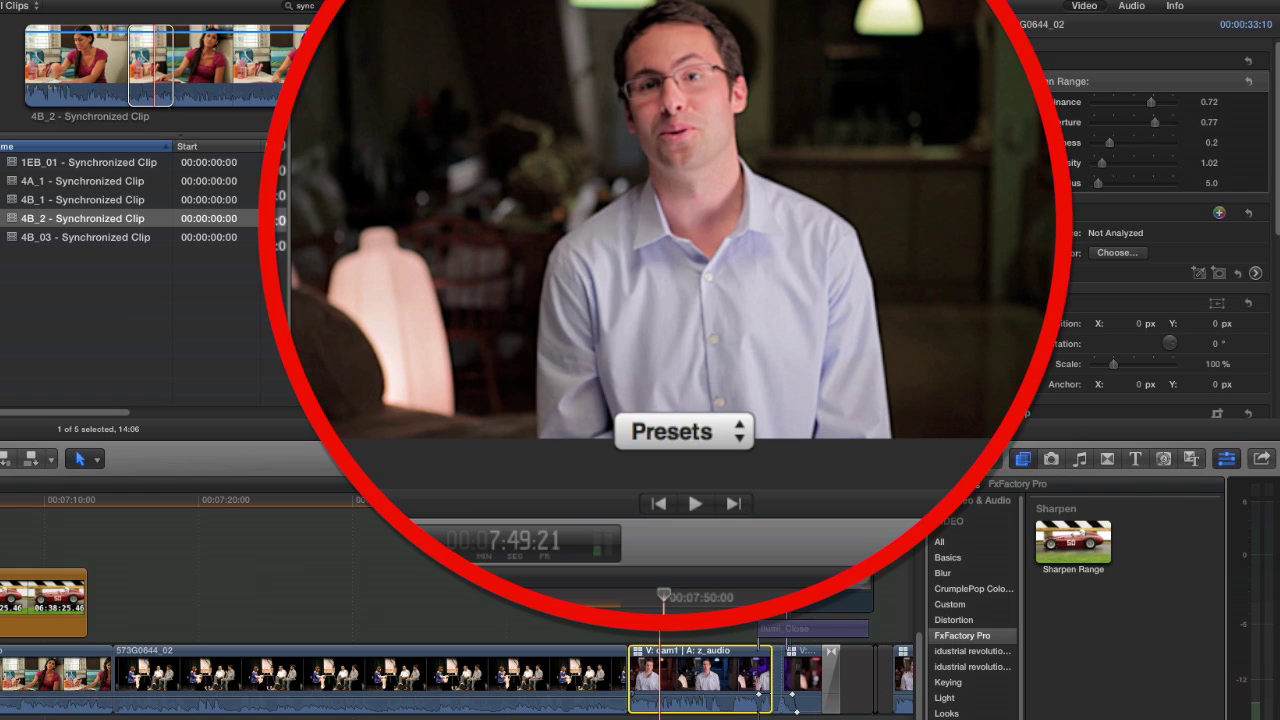